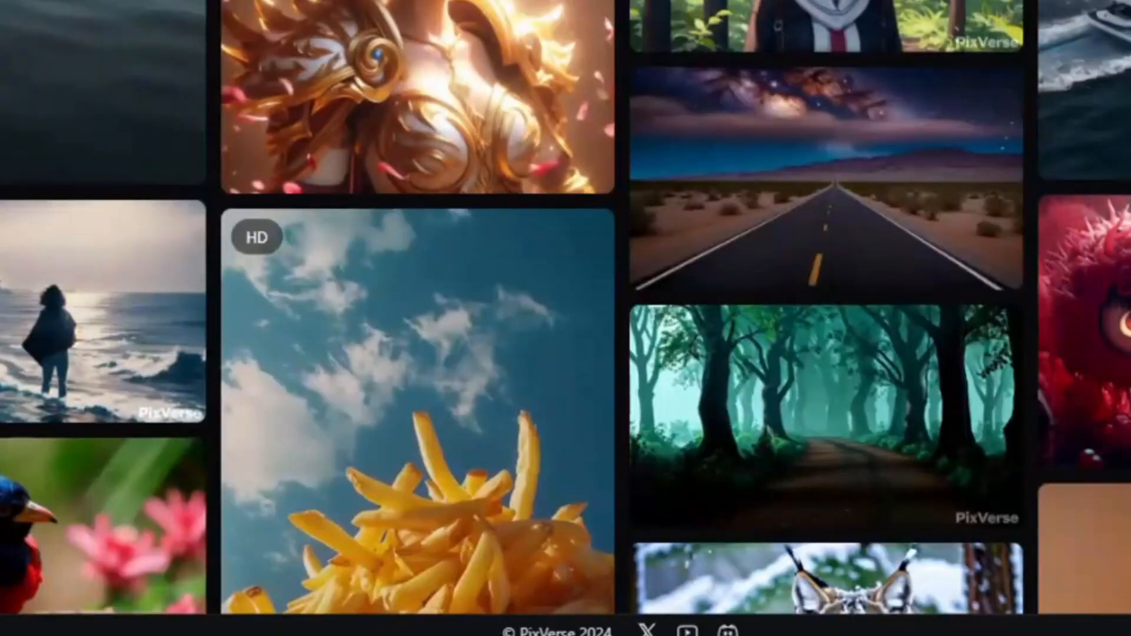
# Browse the PixVerse gallery of AI-generated videos to see the range of styles.
pyautogui.scroll(-8, 566, 318)
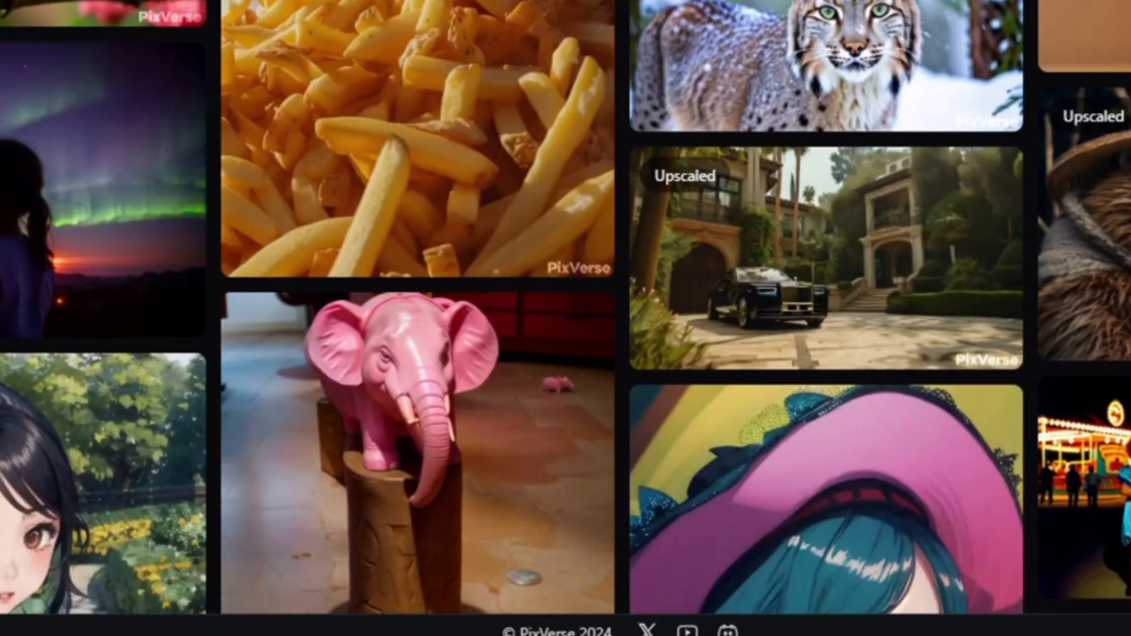
pyautogui.scroll(-8, 566, 319)
pyautogui.scroll(-10, 566, 318)
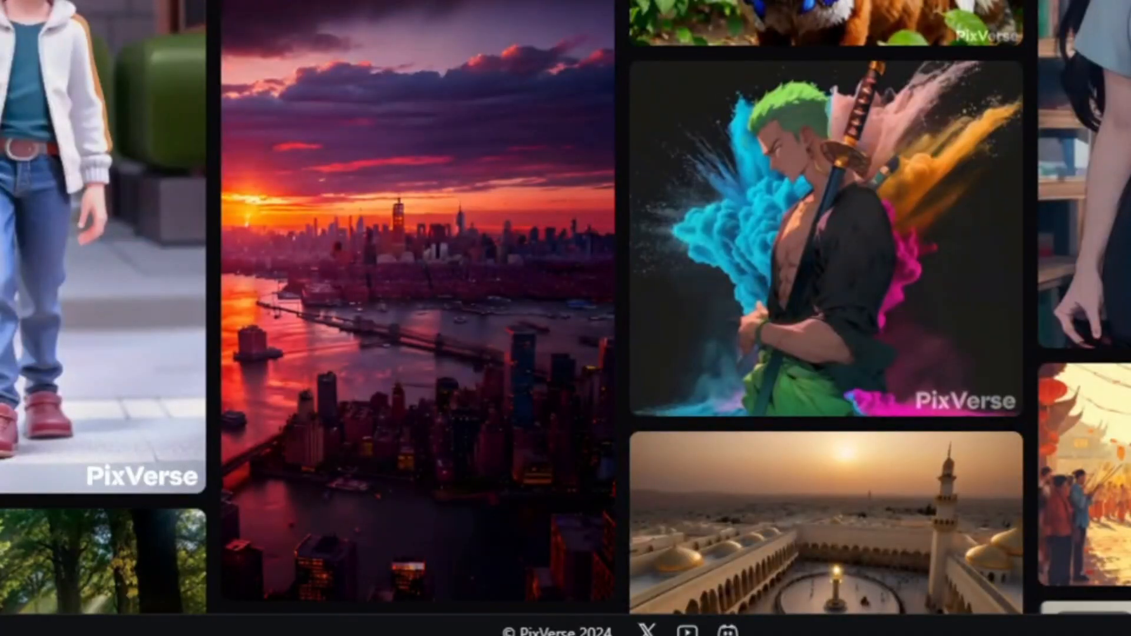
pyautogui.scroll(-8, 566, 318)
pyautogui.scroll(-8, 566, 318)
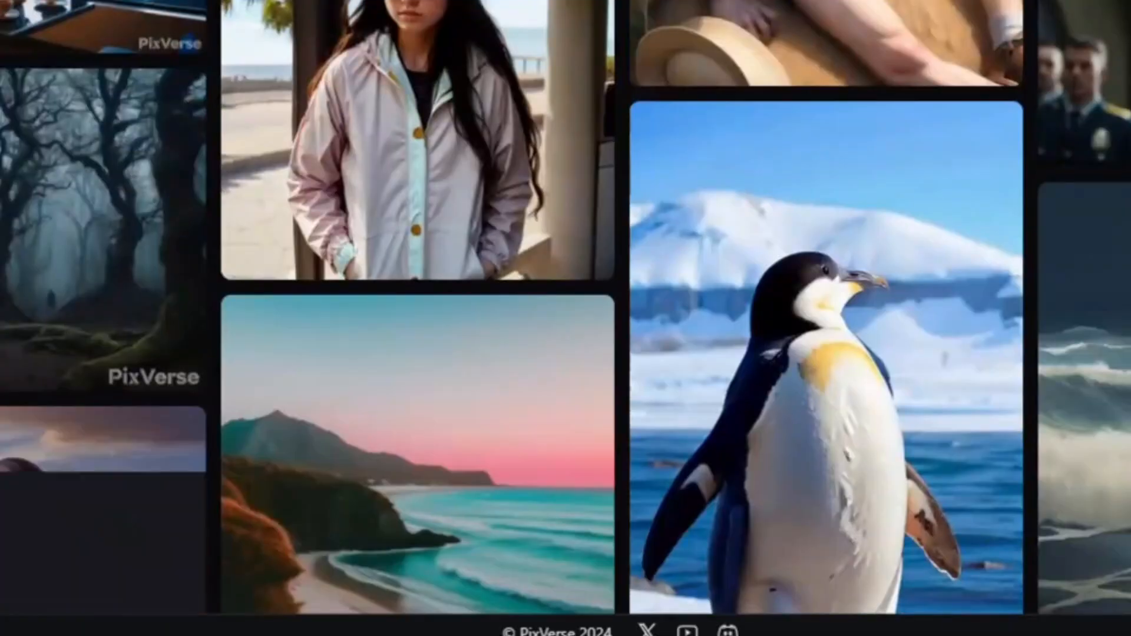
pyautogui.scroll(-5, 565, 318)
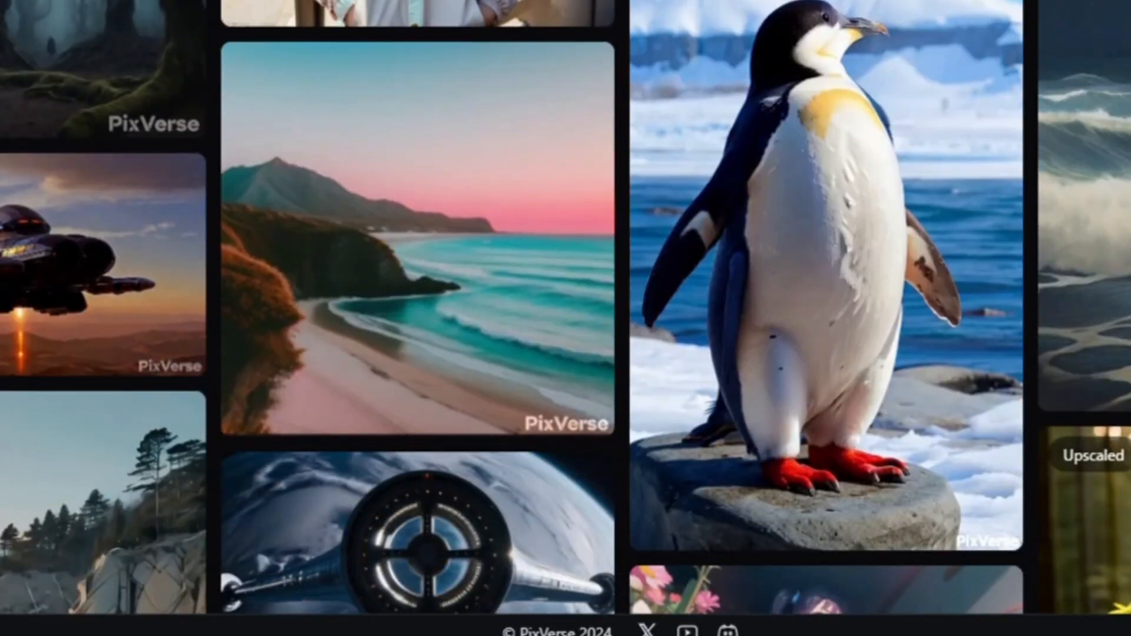
pyautogui.scroll(-2, 565, 318)
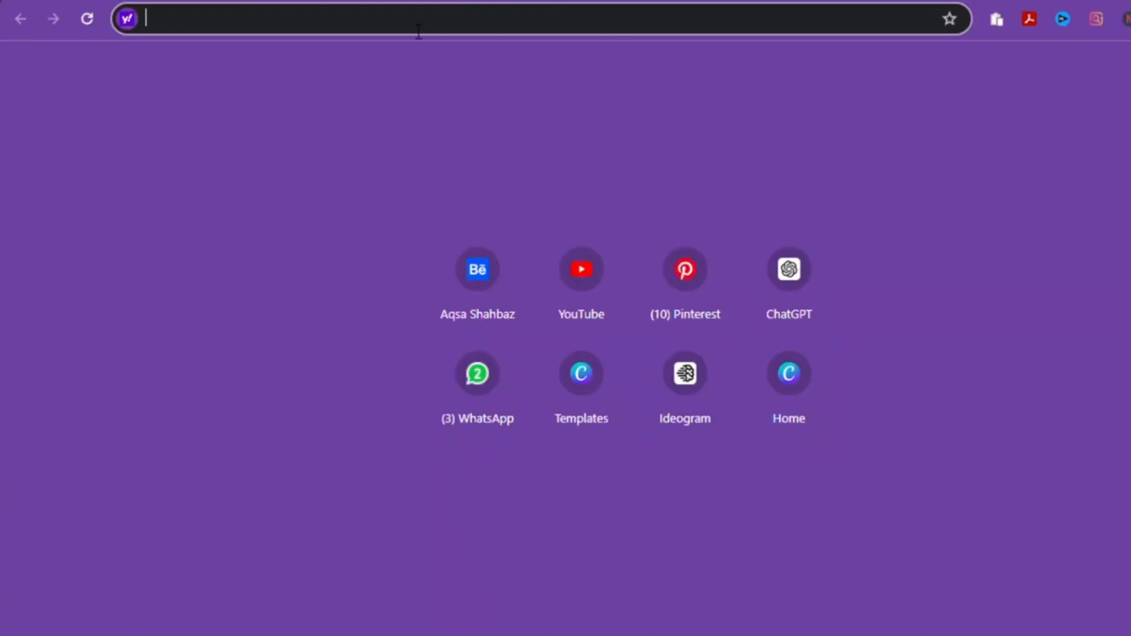
# Search the web for pixverse and open the official pixverse.ai website.
pyautogui.write('pix')
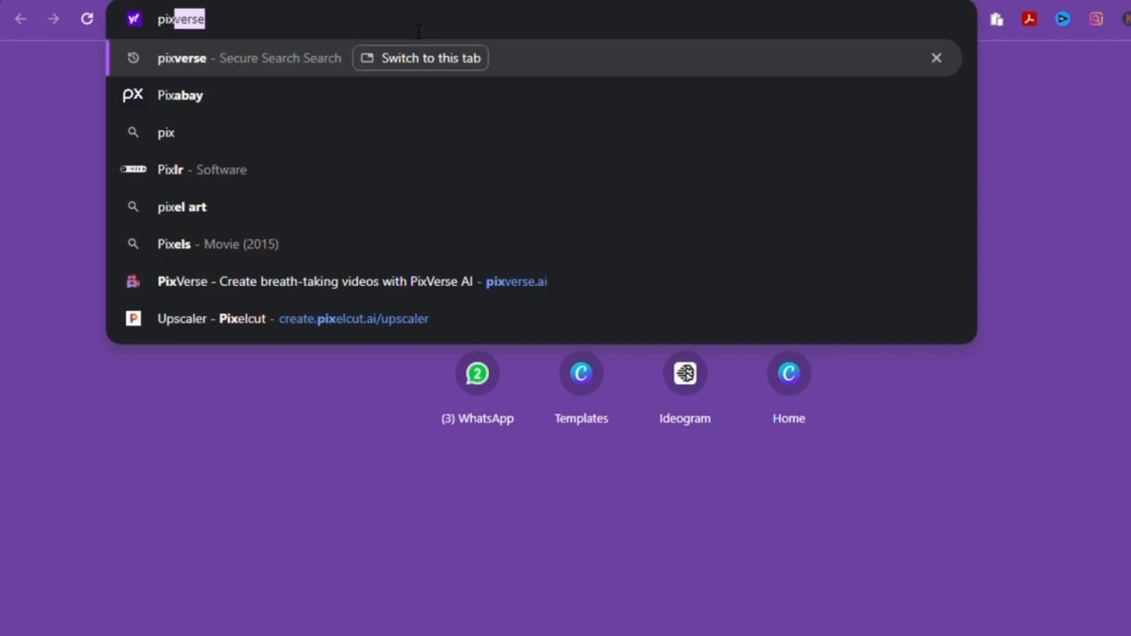
pyautogui.click(182, 59)
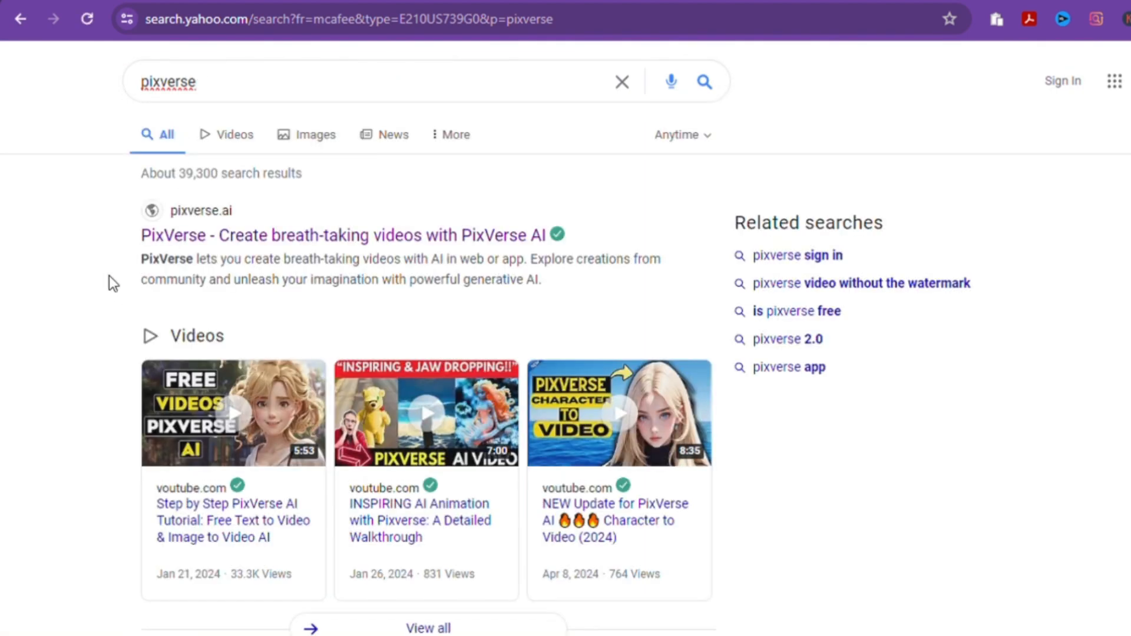
pyautogui.click(323, 237)
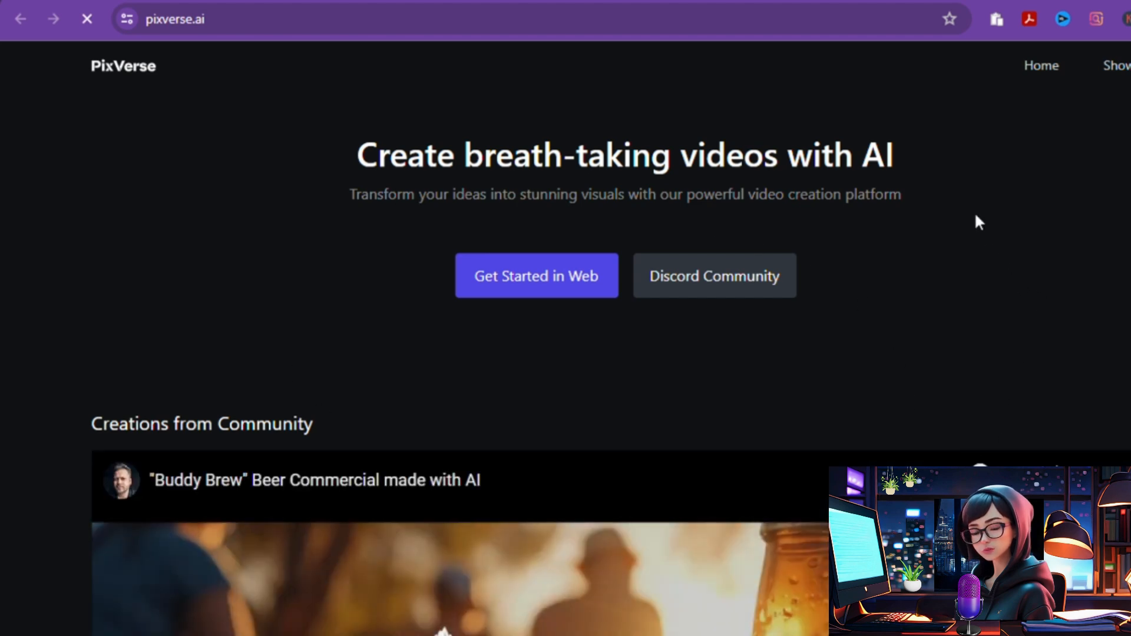
# Look through the community creations and their prompt captions on the PixVerse home page.
pyautogui.scroll(-10, 975, 216)
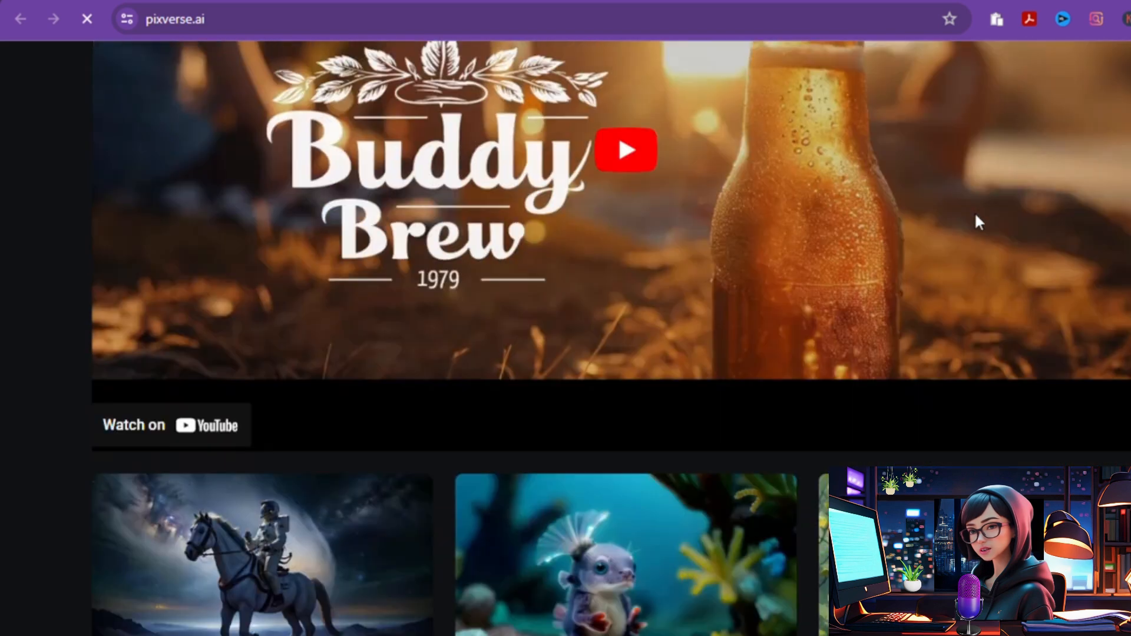
pyautogui.scroll(-6, 976, 222)
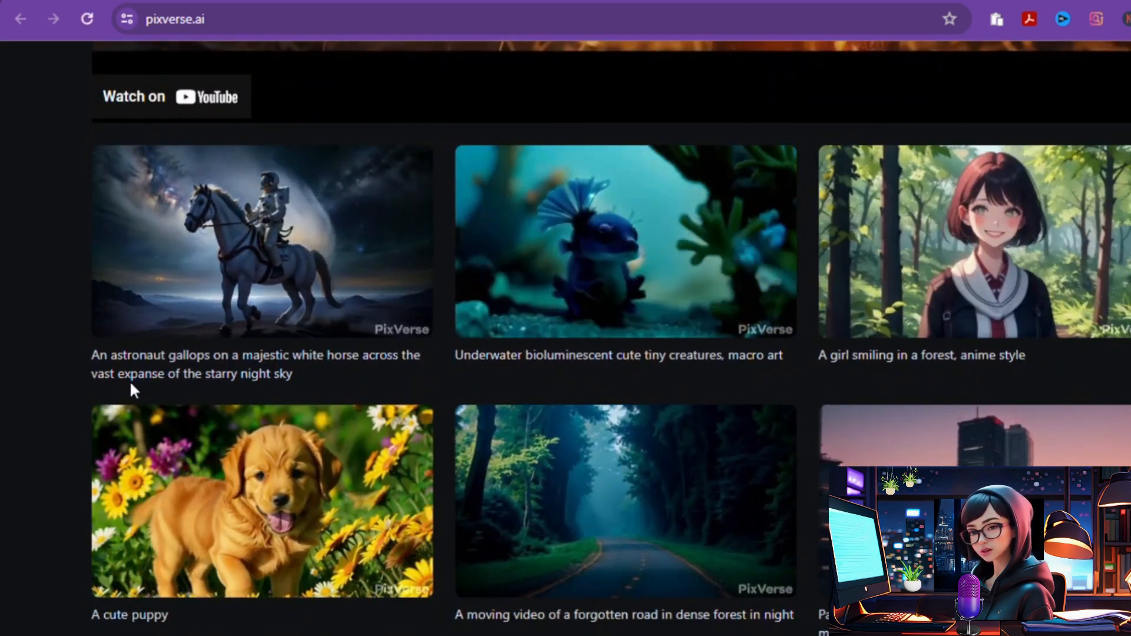
pyautogui.scroll(-5, 1096, 355)
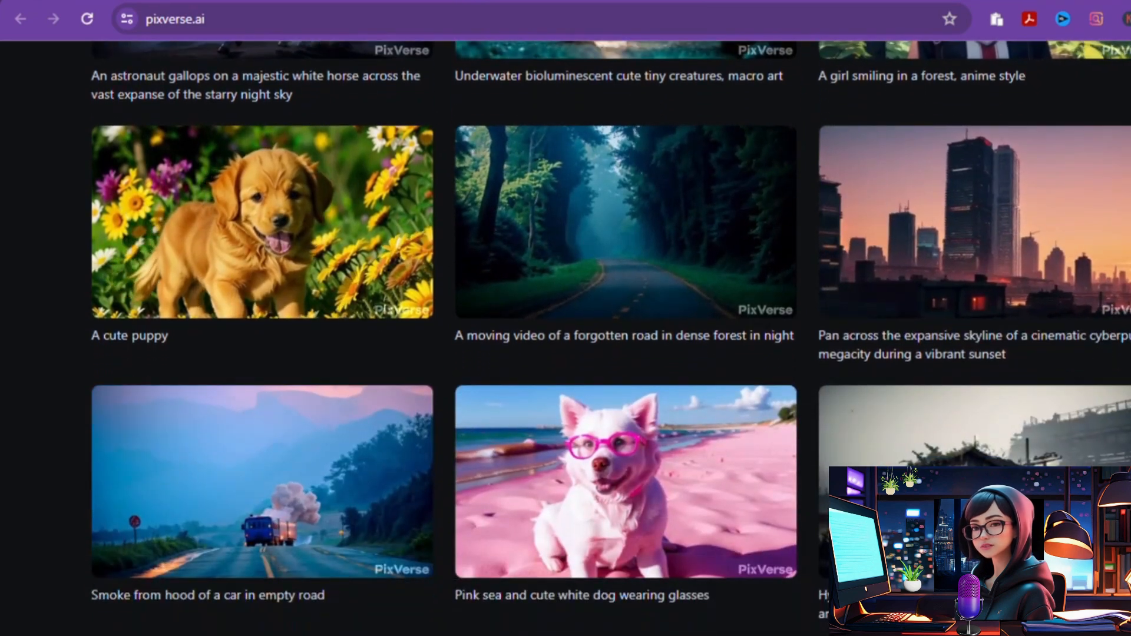
pyautogui.scroll(-3, 872, 375)
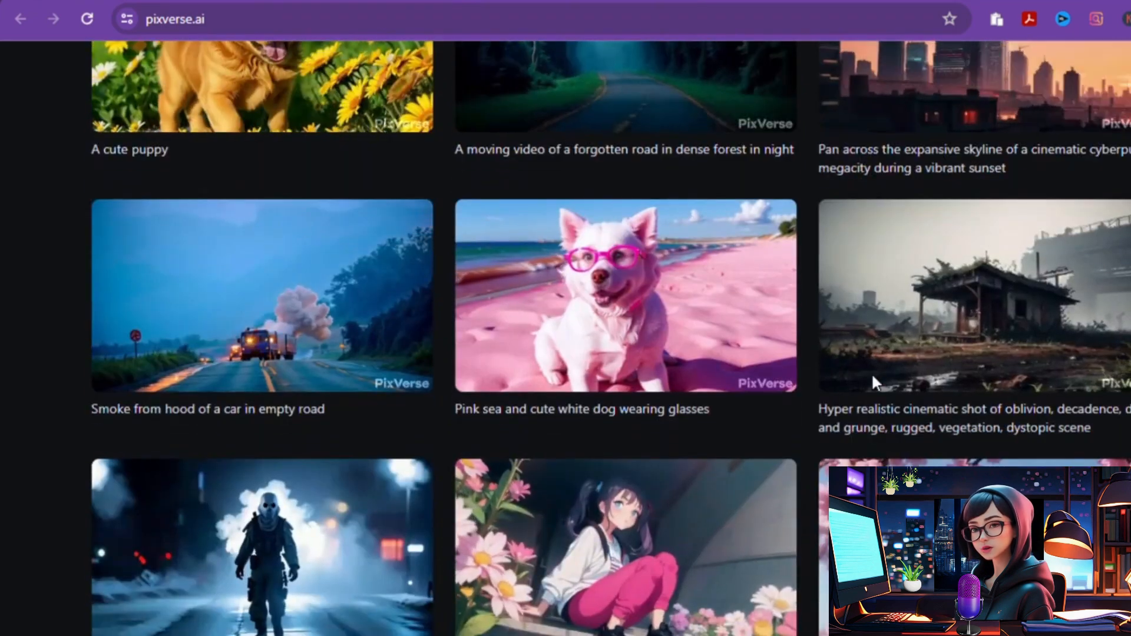
pyautogui.scroll(-3, 871, 376)
pyautogui.scroll(-1, 733, 465)
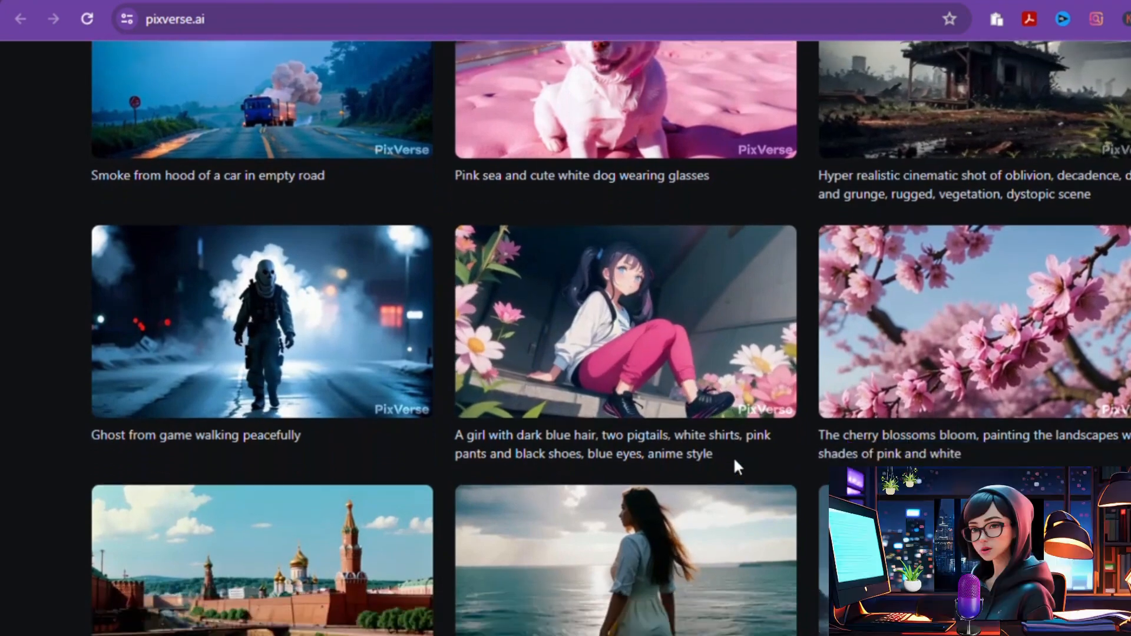
pyautogui.scroll(-4, 725, 462)
pyautogui.scroll(5, 626, 321)
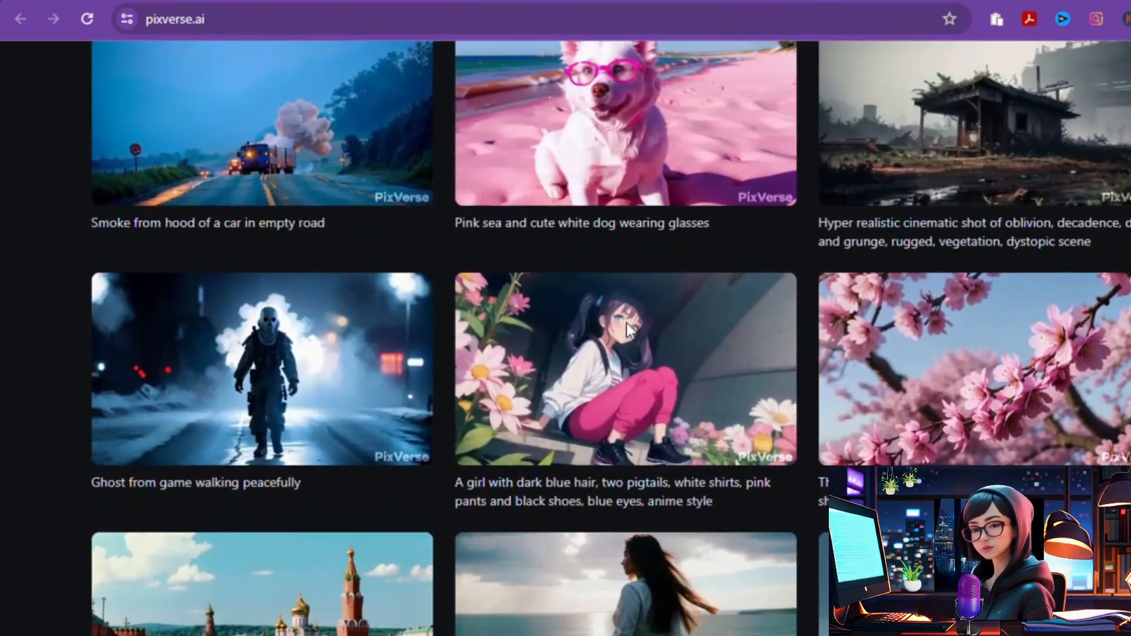
pyautogui.scroll(15, 625, 320)
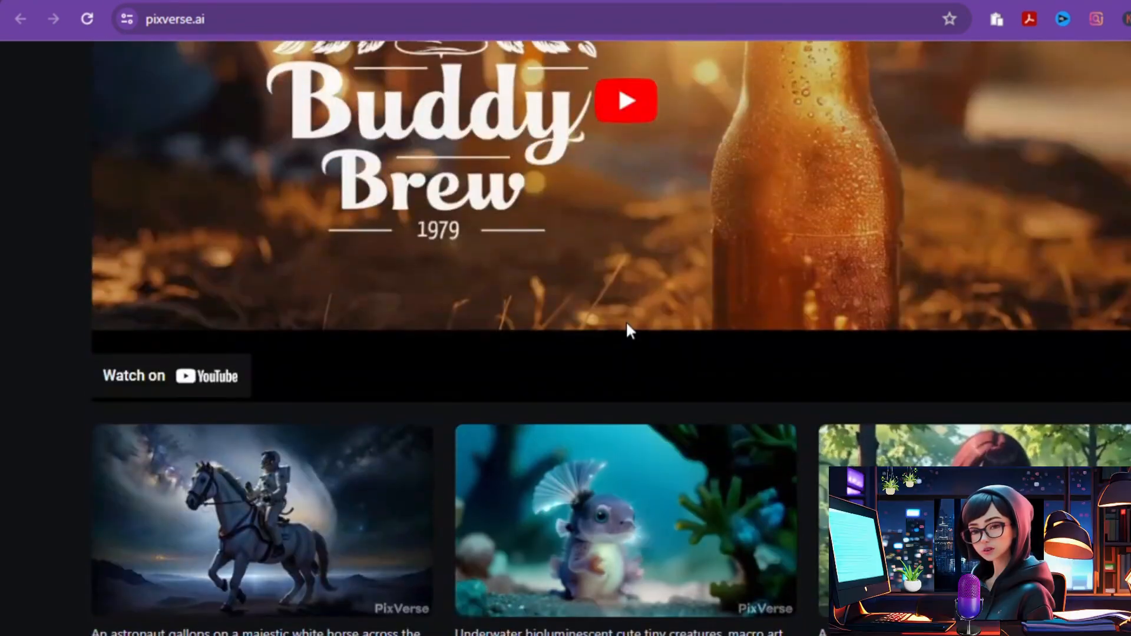
pyautogui.scroll(10, 626, 324)
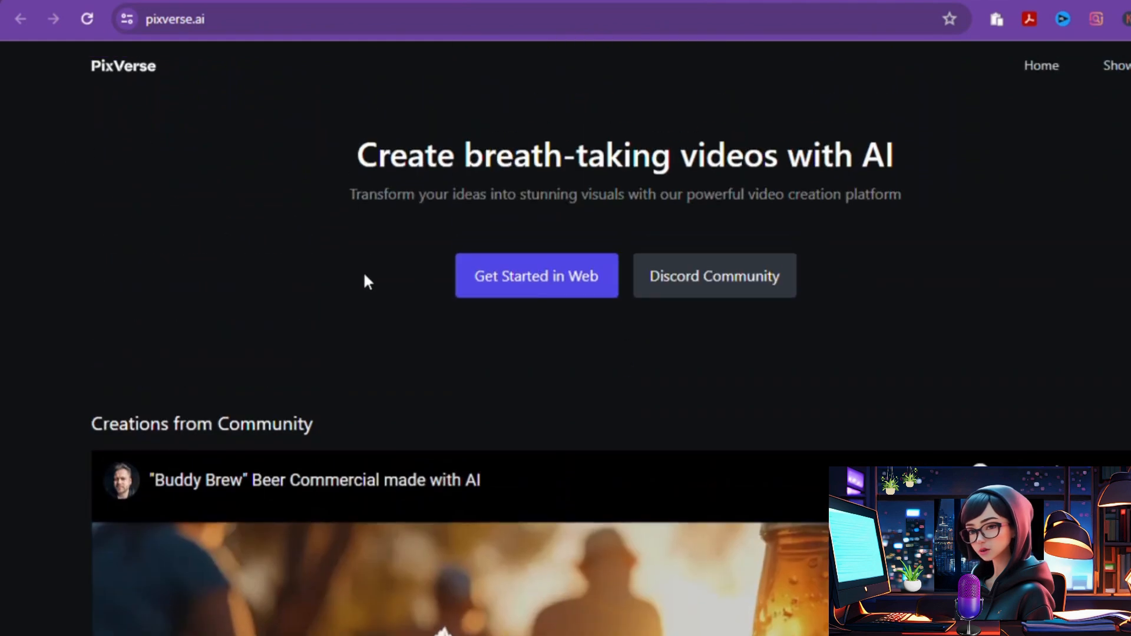
# Start the PixVerse web app, log in with Google and open the video creation page.
pyautogui.click(539, 280)
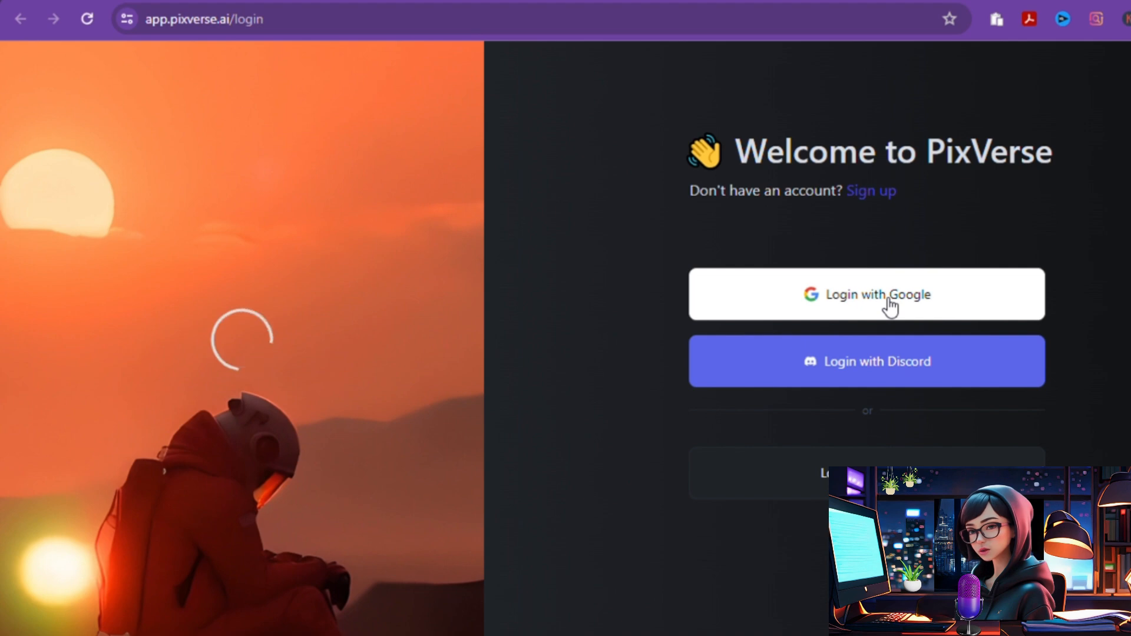
pyautogui.click(889, 295)
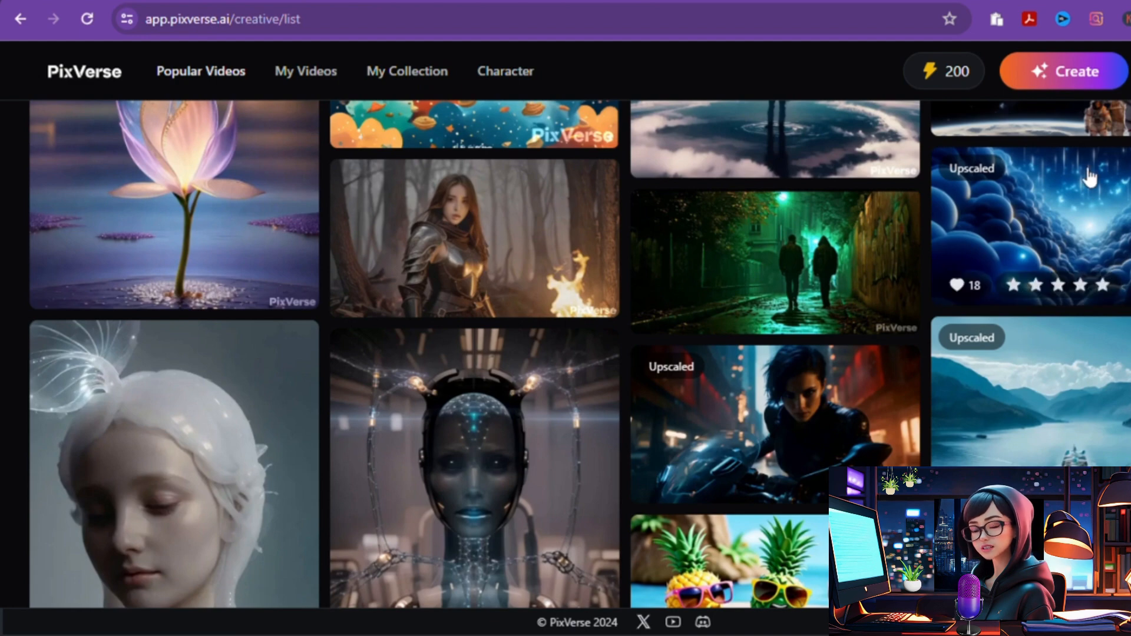
pyautogui.click(1047, 87)
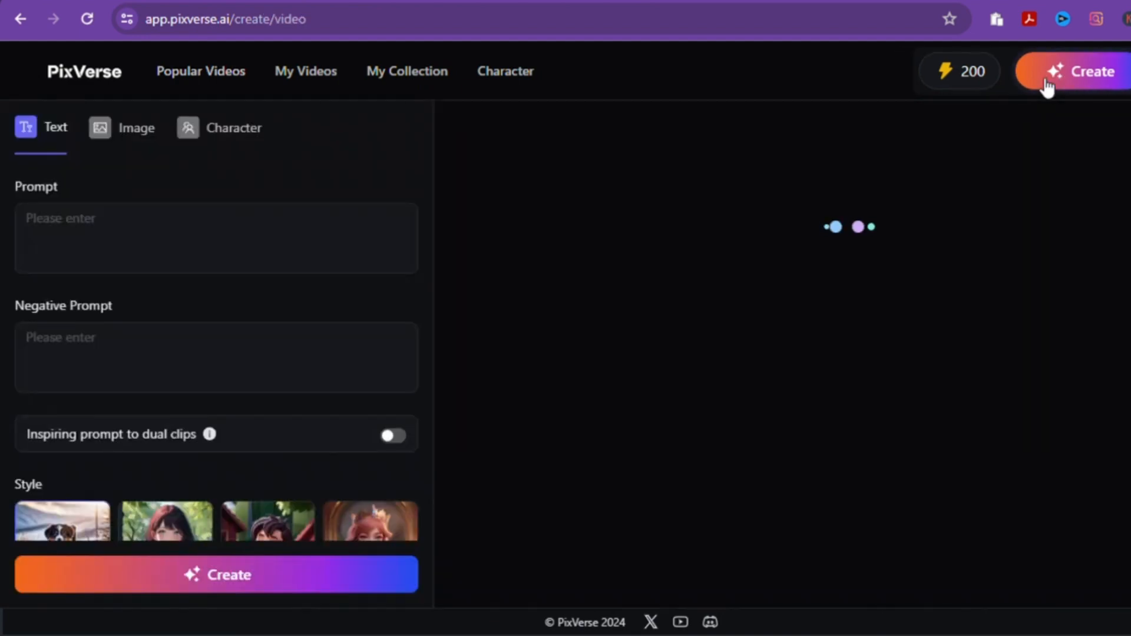
# Enter the video prompt "Adapt a classic fairy tale into a short animated video, adding modern twists and new characters to make it unique.".
pyautogui.click(142, 243)
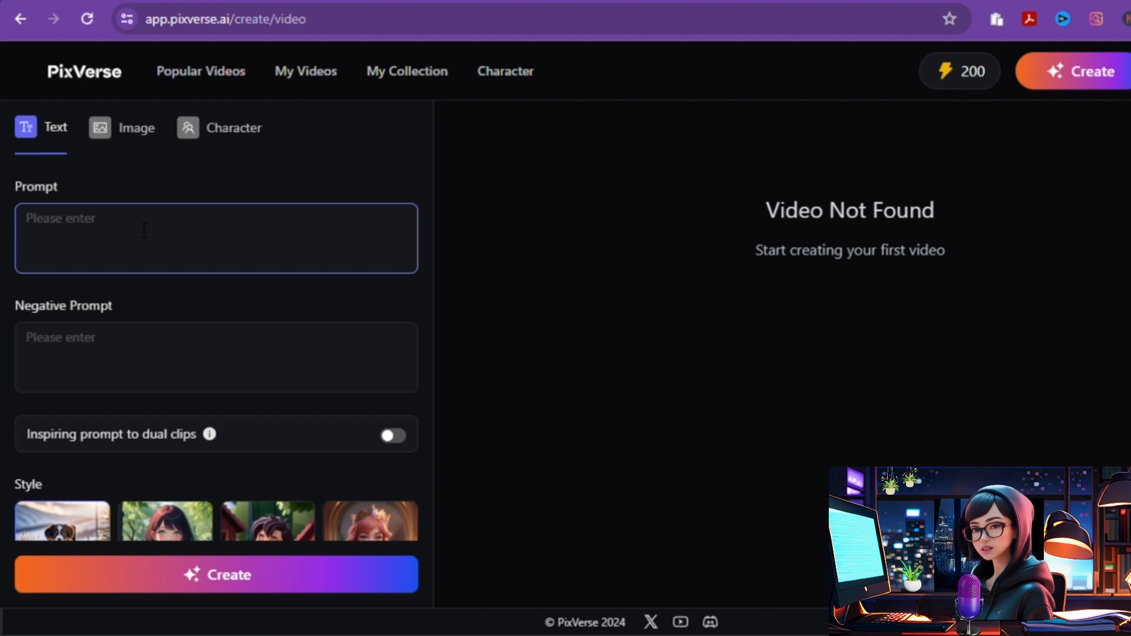
pyautogui.click(144, 230)
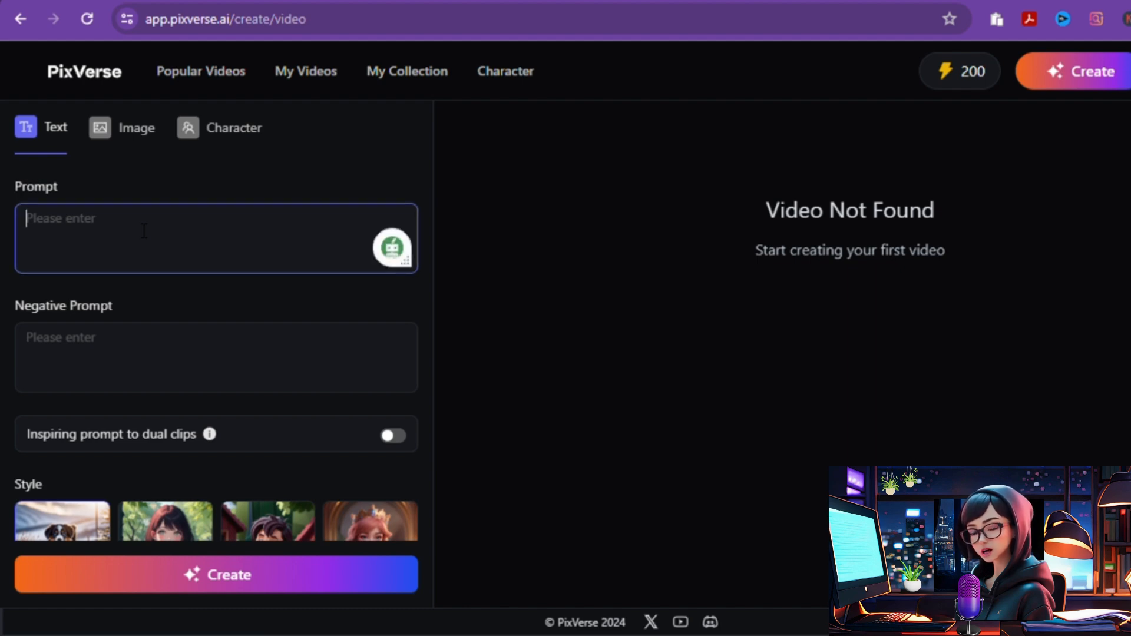
pyautogui.write('Adapt a classic fairy tale into a short animated video, adding modern twists and new characters to make it unique.')
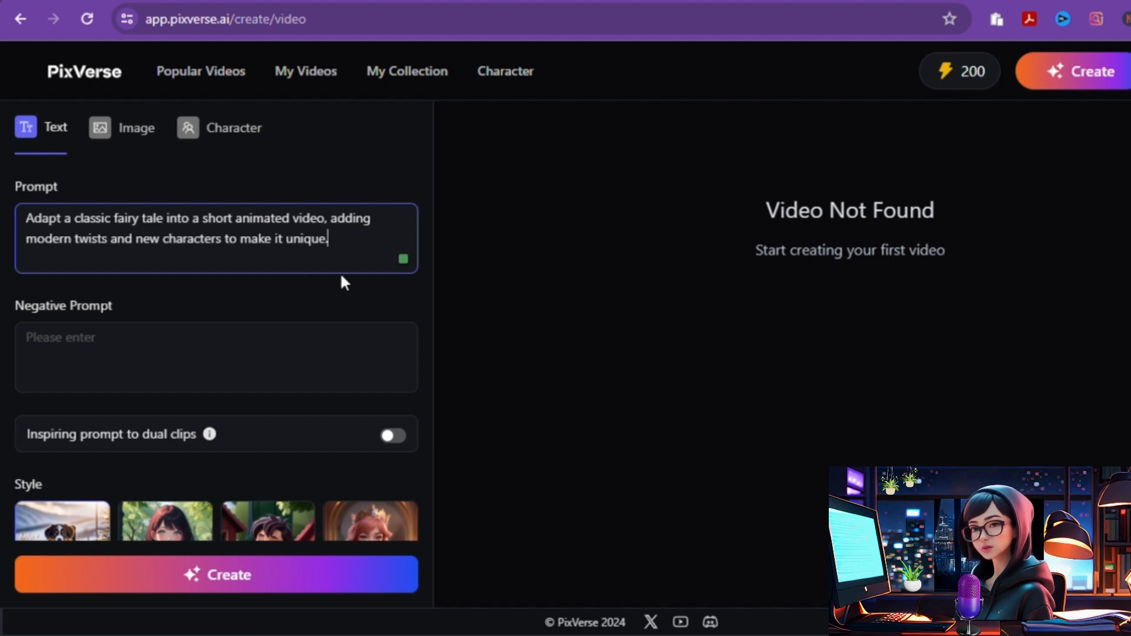
# Set the negative prompt to "blur" and generate the fairy tale video with the preset Realistic style and 16:9 aspect ratio.
pyautogui.click(119, 366)
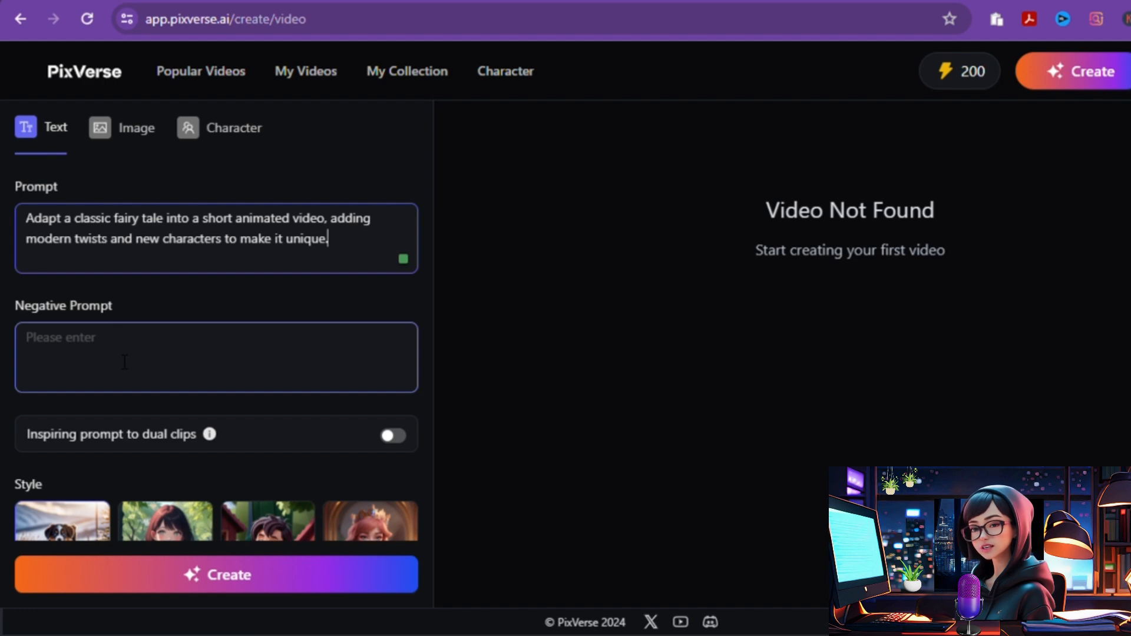
pyautogui.click(124, 361)
pyautogui.write('blur')
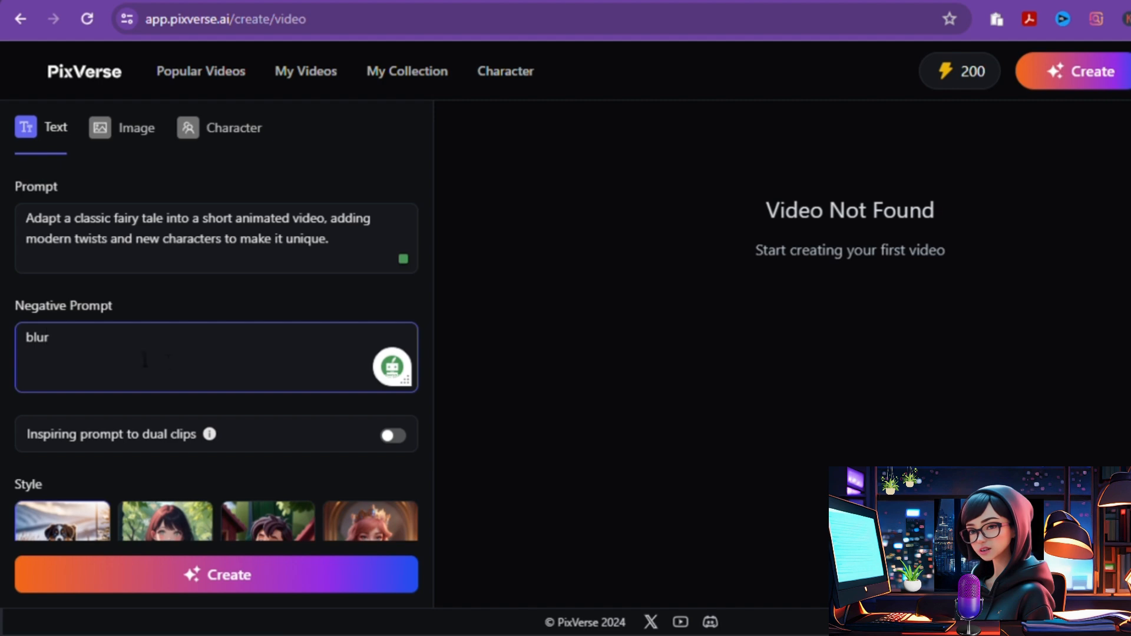
pyautogui.scroll(-3, 252, 379)
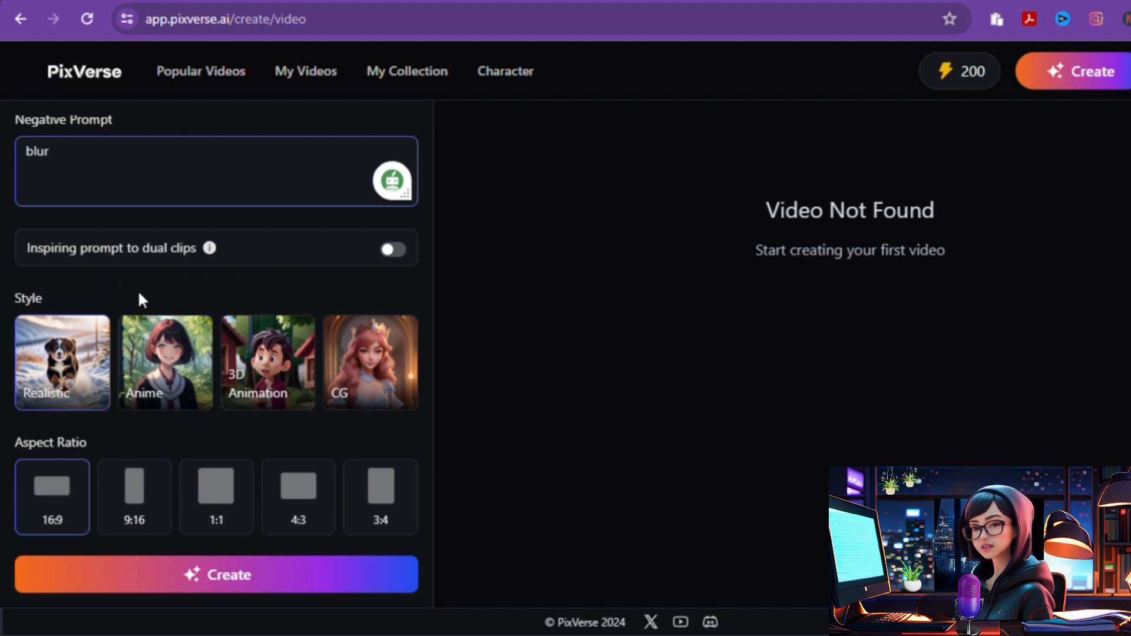
pyautogui.scroll(-2, 139, 298)
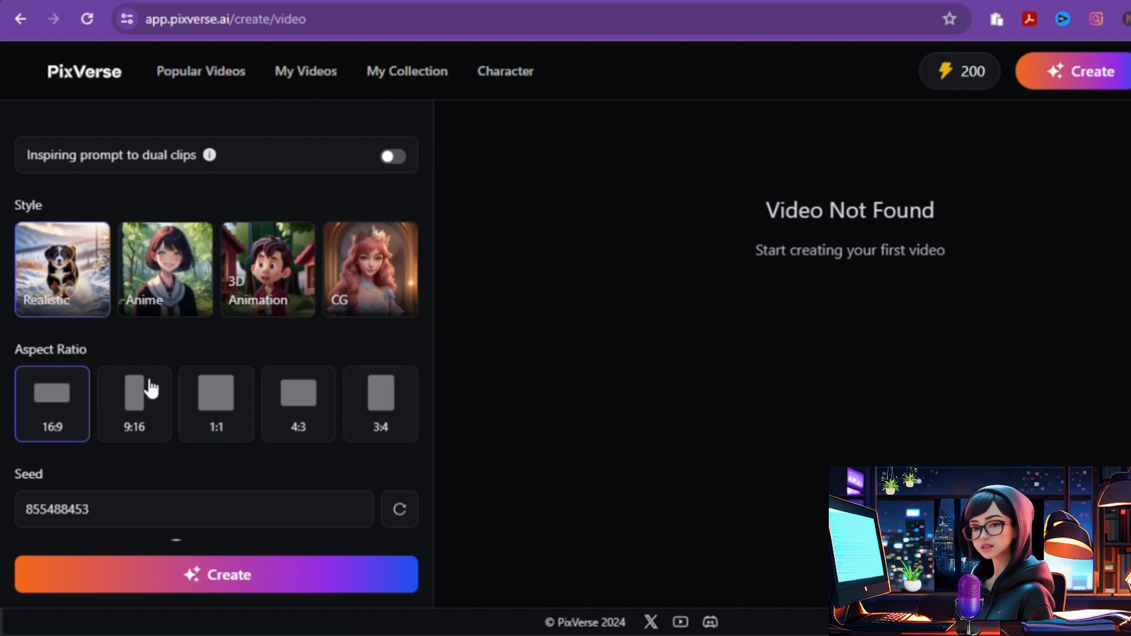
pyautogui.scroll(-1, 152, 389)
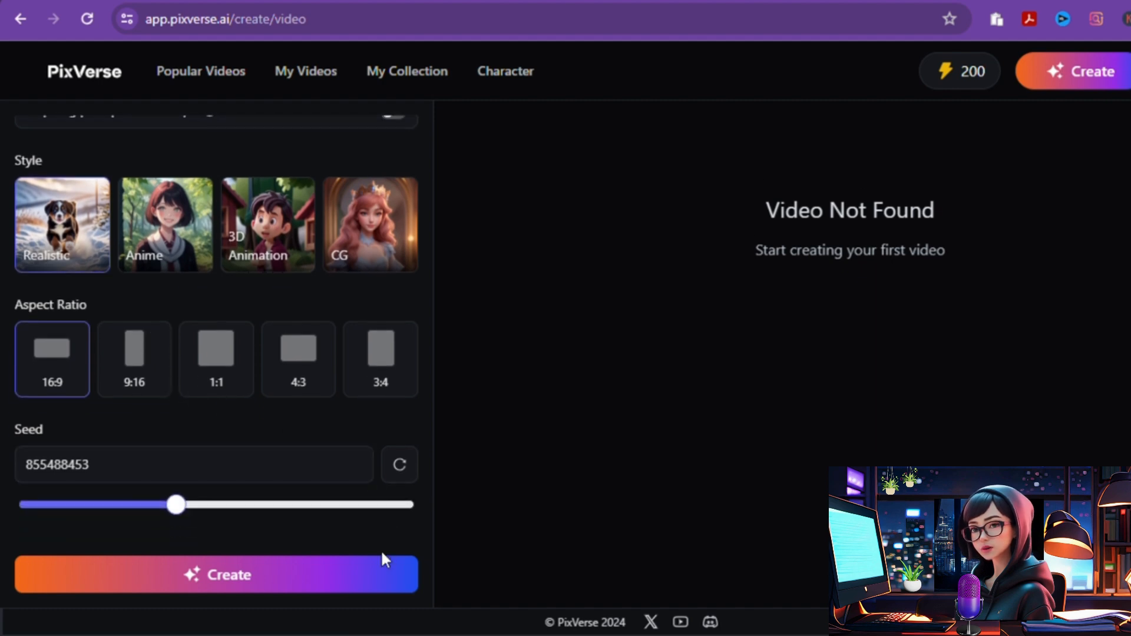
pyautogui.click(204, 577)
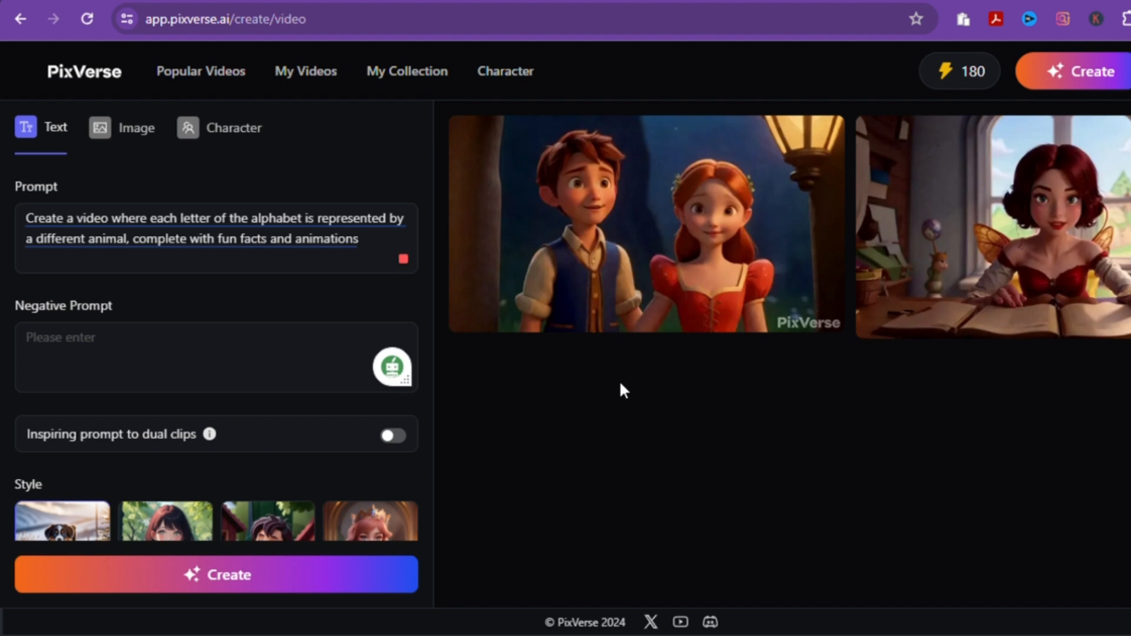
# Set the negative prompt to "blur" for the animal alphabet prompt and generate that video with the preset Realistic style and 16:9 aspect ratio.
pyautogui.click(55, 242)
pyautogui.click(211, 355)
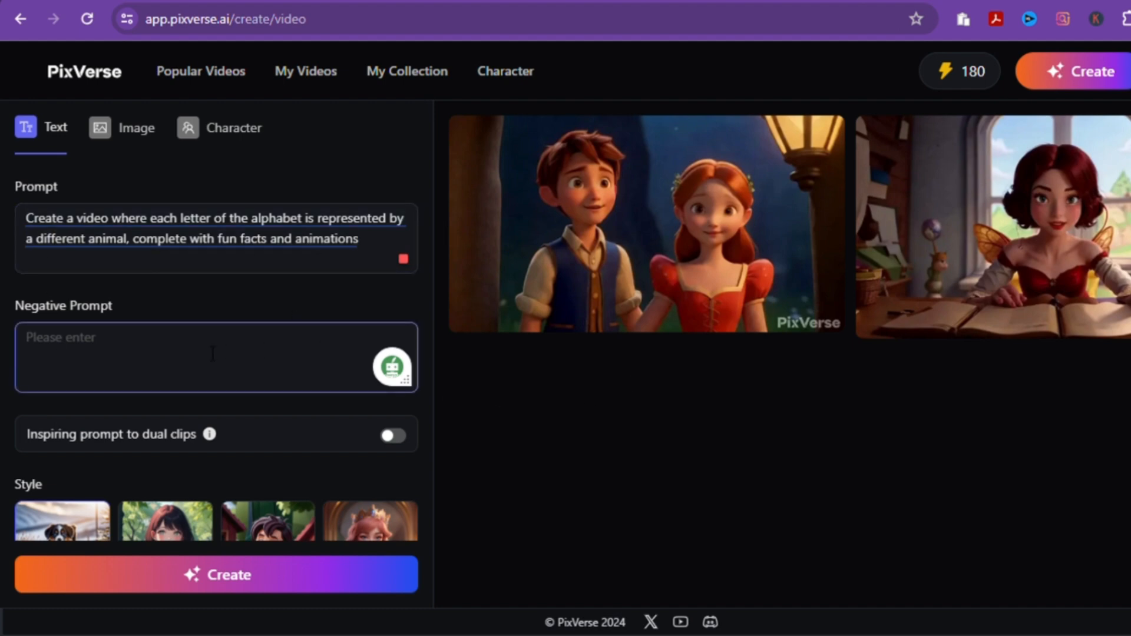
pyautogui.write('b')
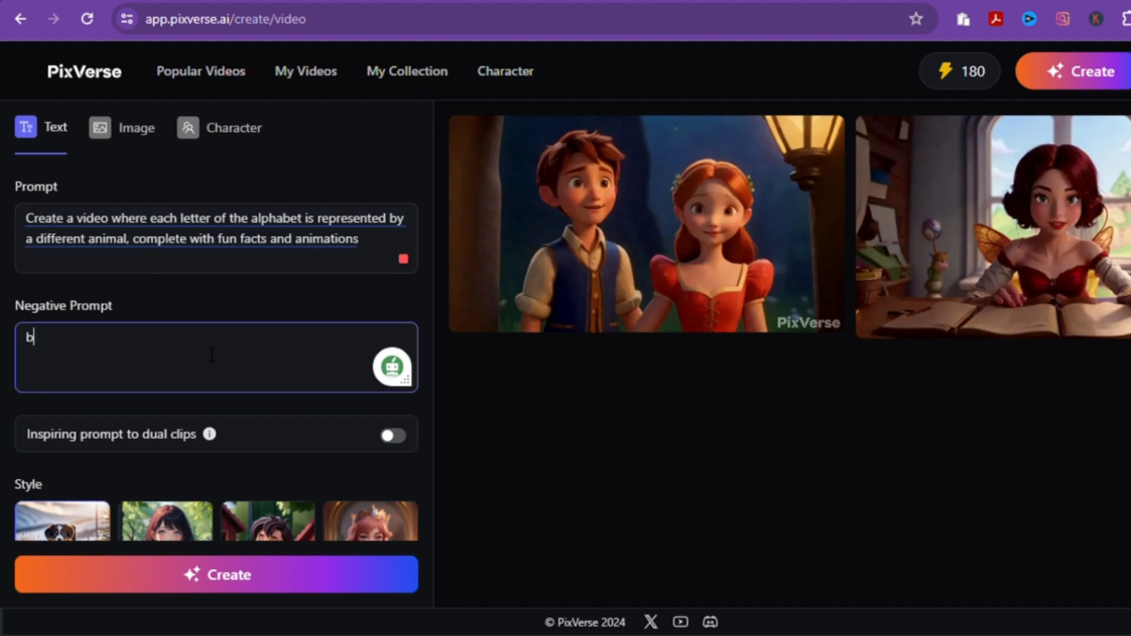
pyautogui.write('lur')
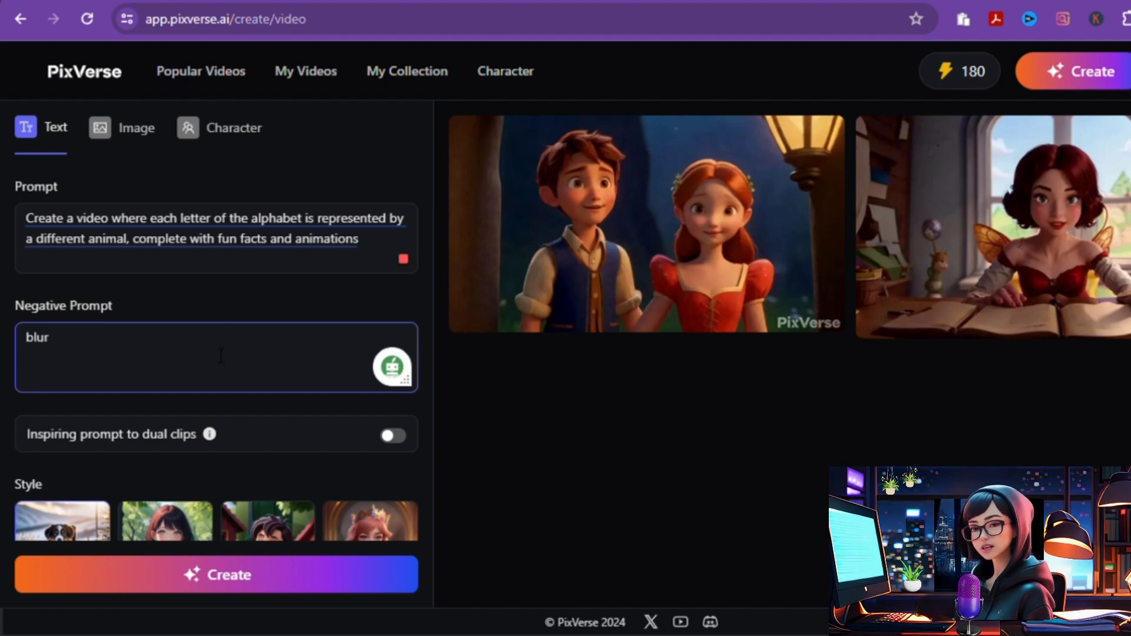
pyautogui.scroll(-3, 268, 360)
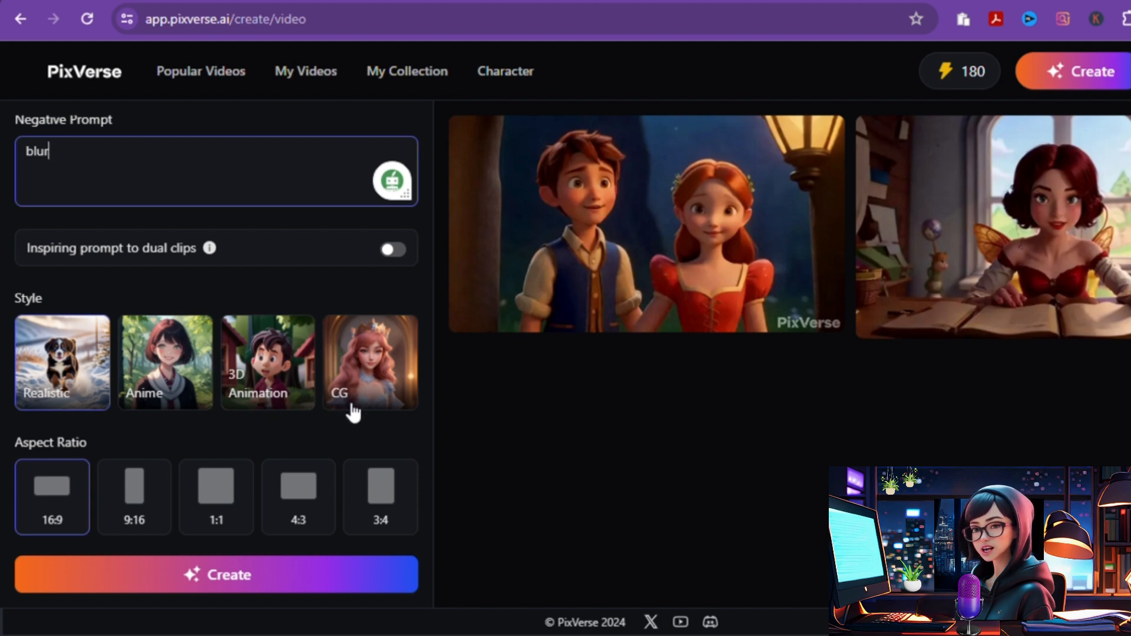
pyautogui.scroll(-2, 134, 472)
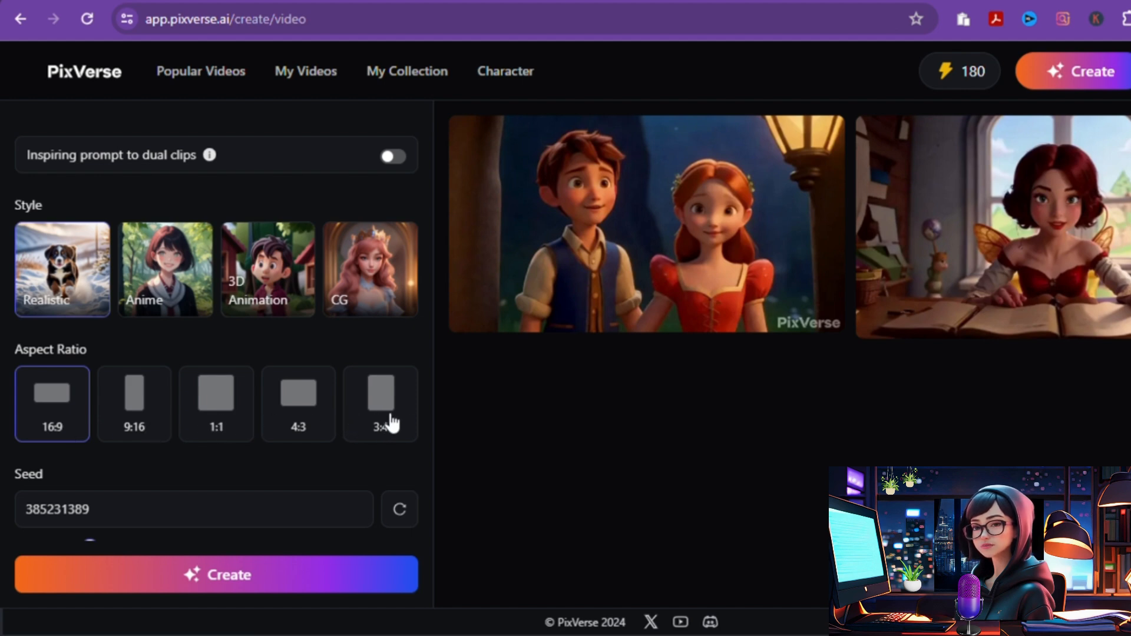
pyautogui.scroll(-1, 202, 409)
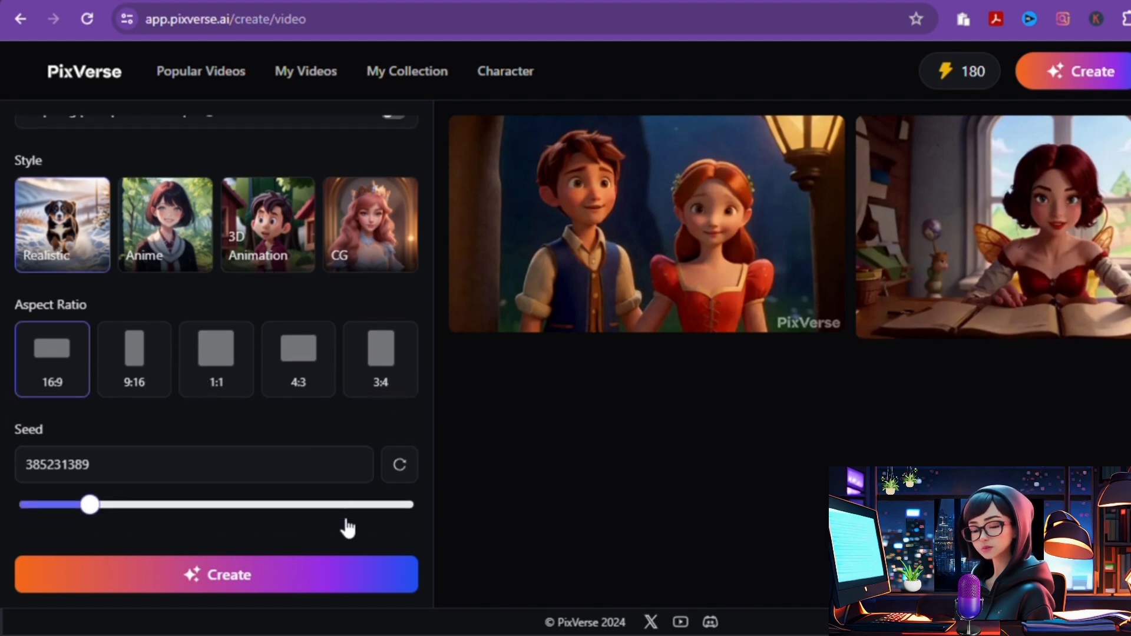
pyautogui.click(257, 579)
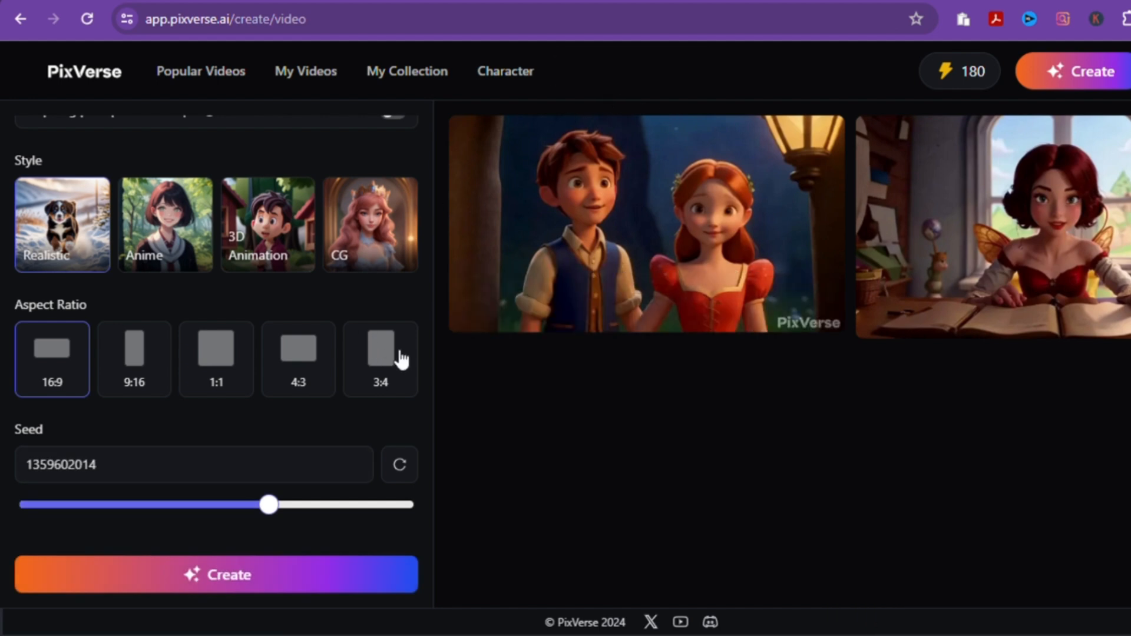
pyautogui.scroll(3, 419, 506)
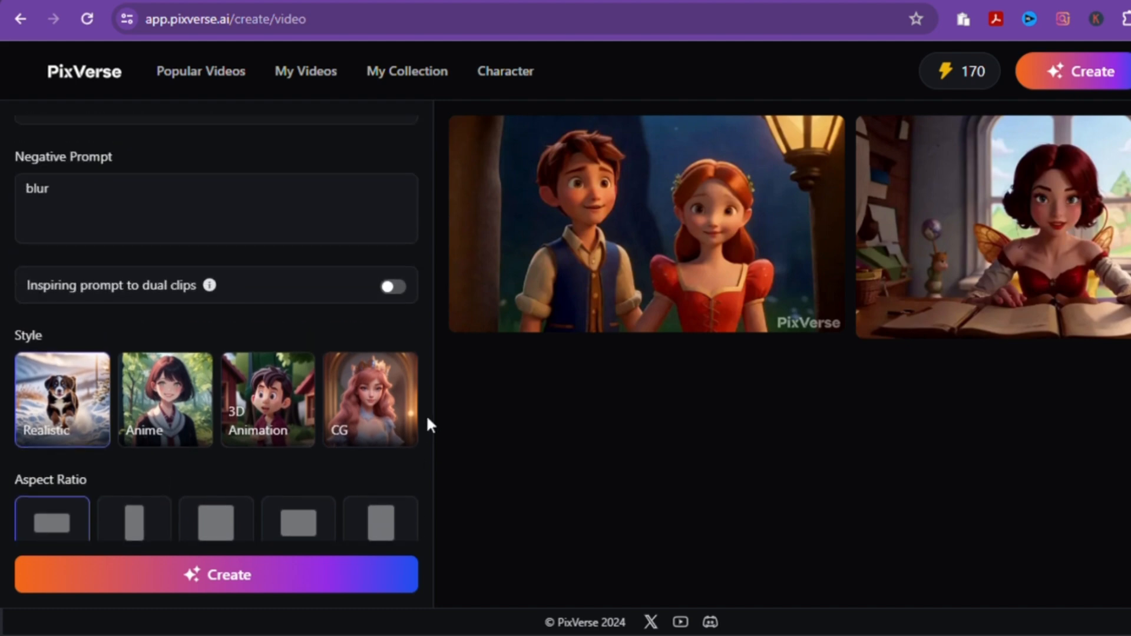
pyautogui.scroll(-3, 406, 342)
pyautogui.scroll(-1, 400, 324)
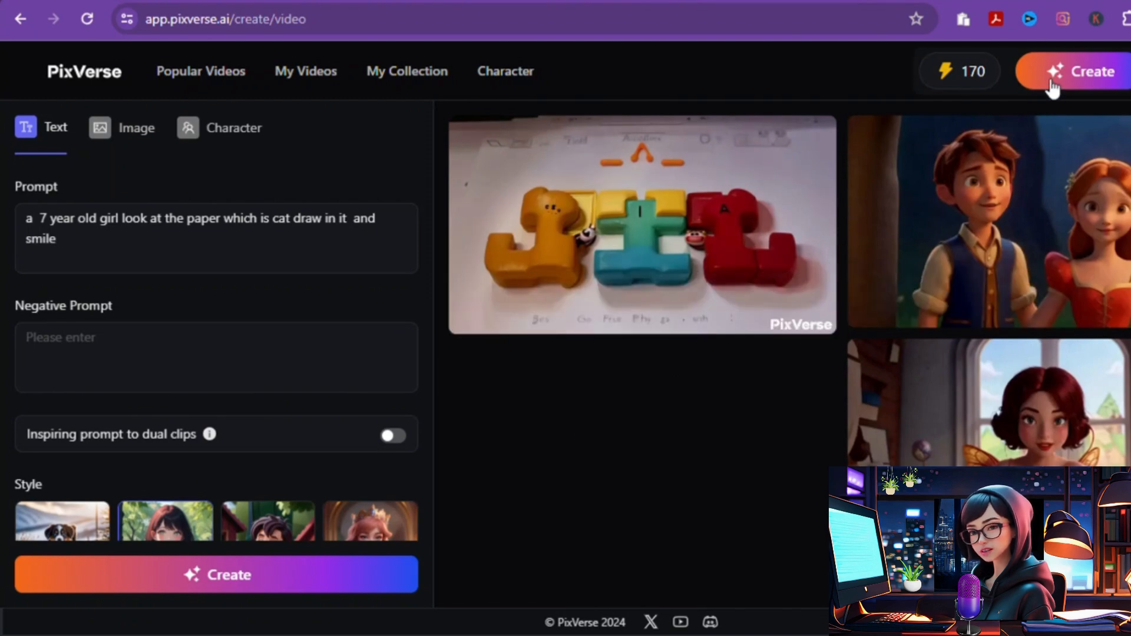
# Switch to image-to-video creation and upload the picture of the boy with a racket beside the pink horned animal.
pyautogui.click(72, 253)
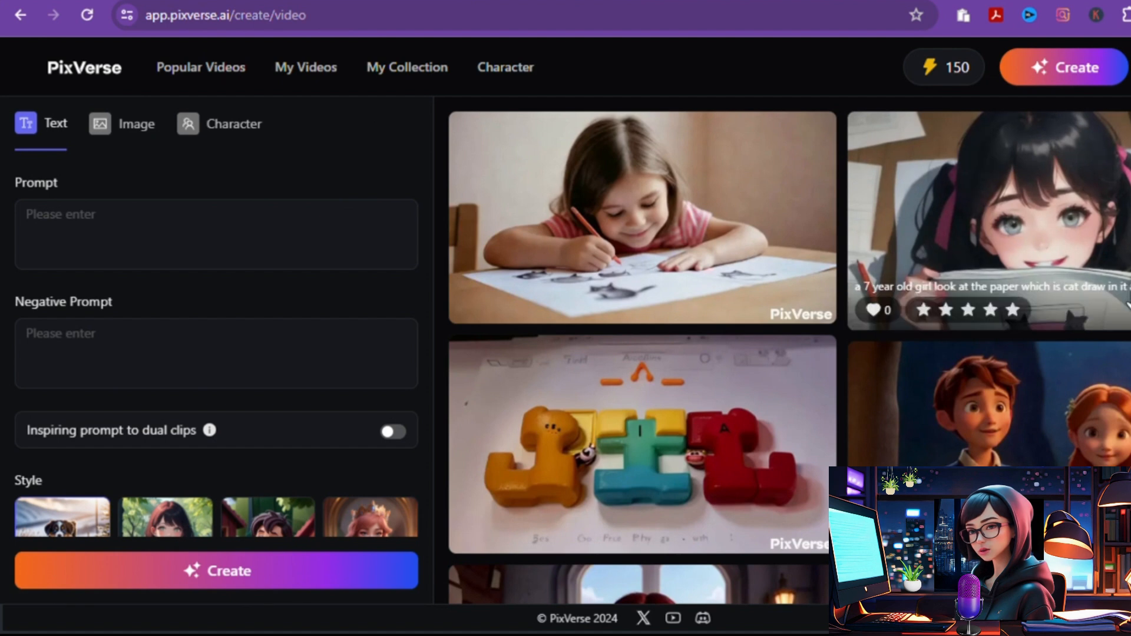
pyautogui.click(126, 132)
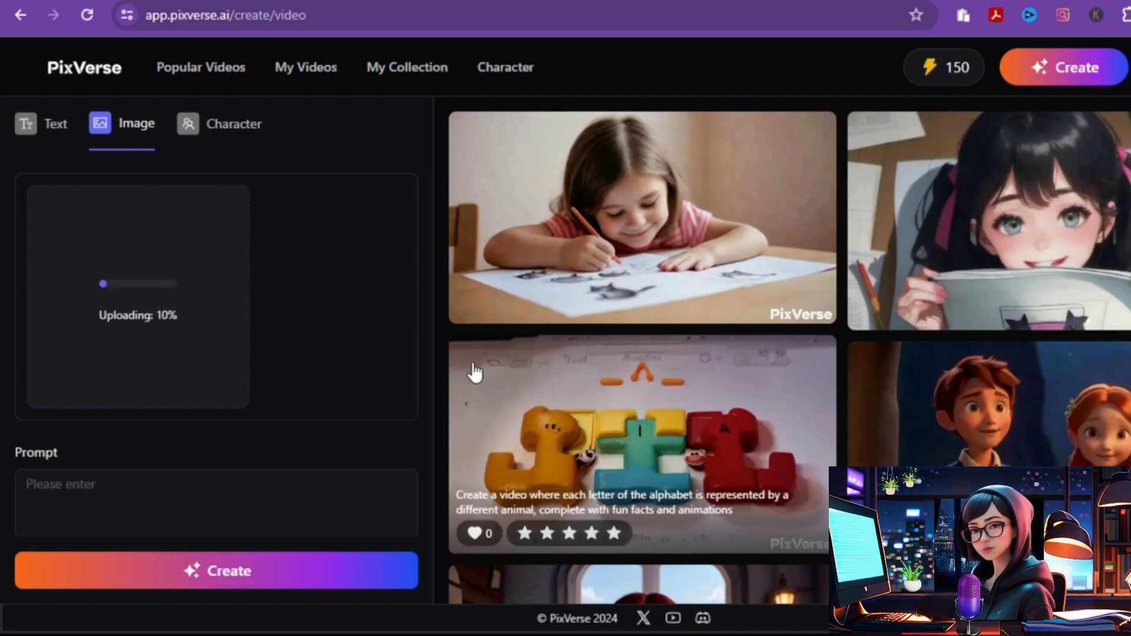
pyautogui.scroll(-2, 362, 416)
# Enter "walking towards me" as the prompt for the uploaded image.
pyautogui.click(366, 416)
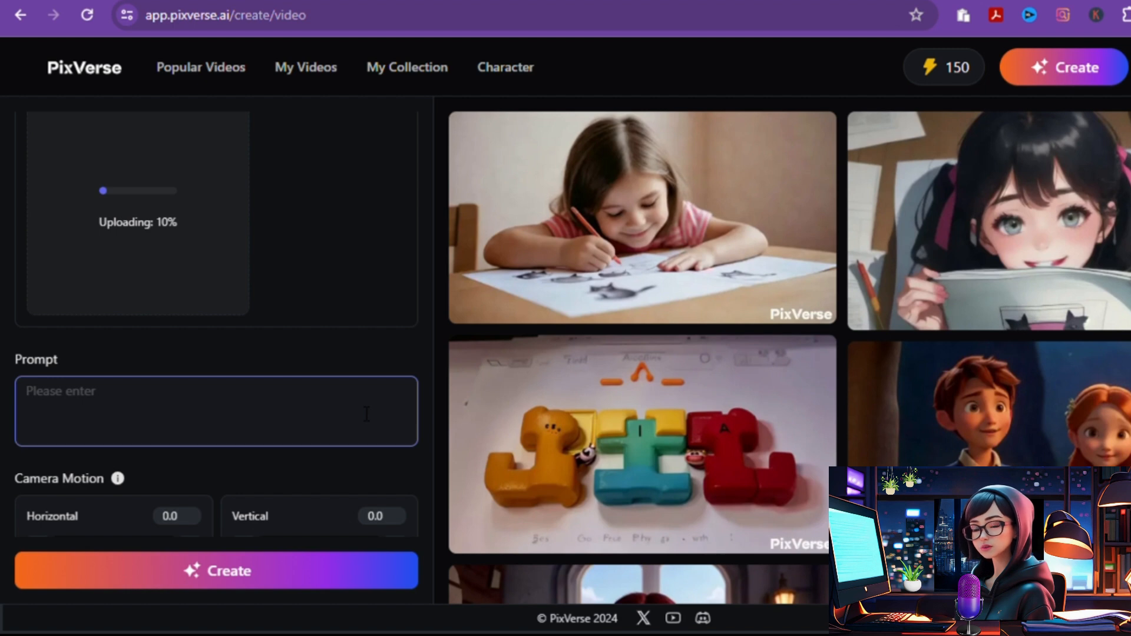
pyautogui.click(284, 409)
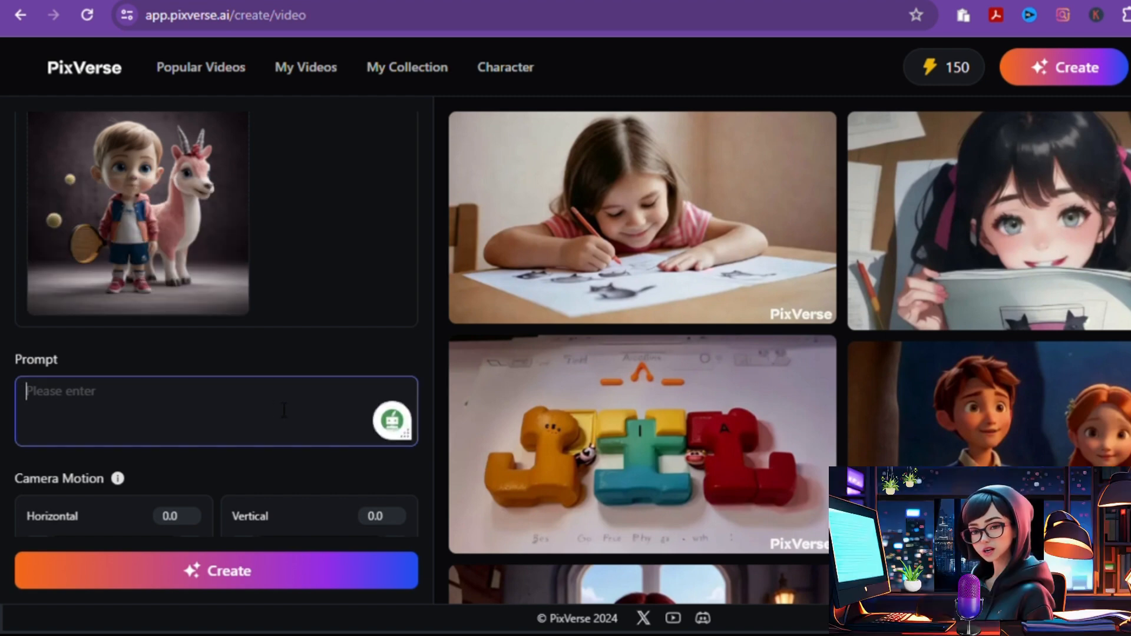
pyautogui.write('walkin')
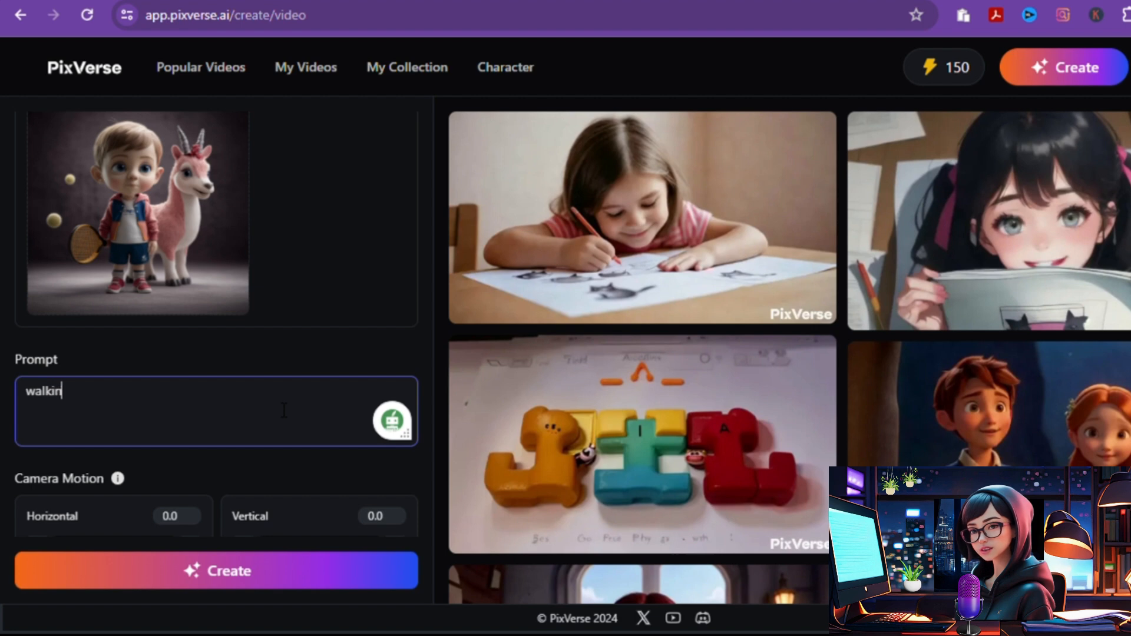
pyautogui.write('g to')
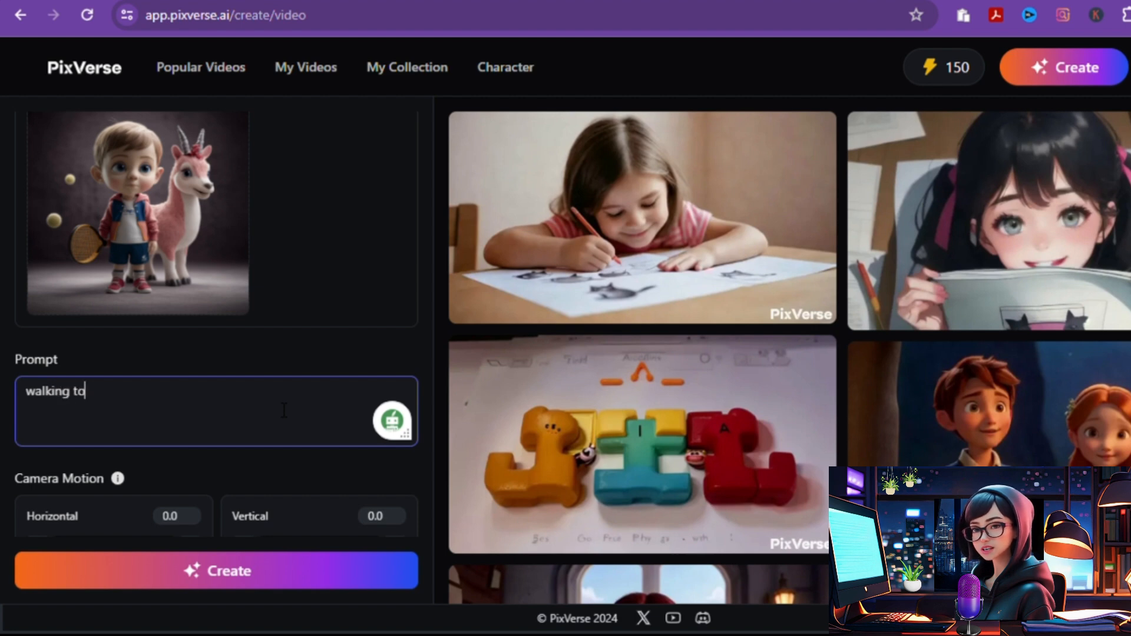
pyautogui.write('w')
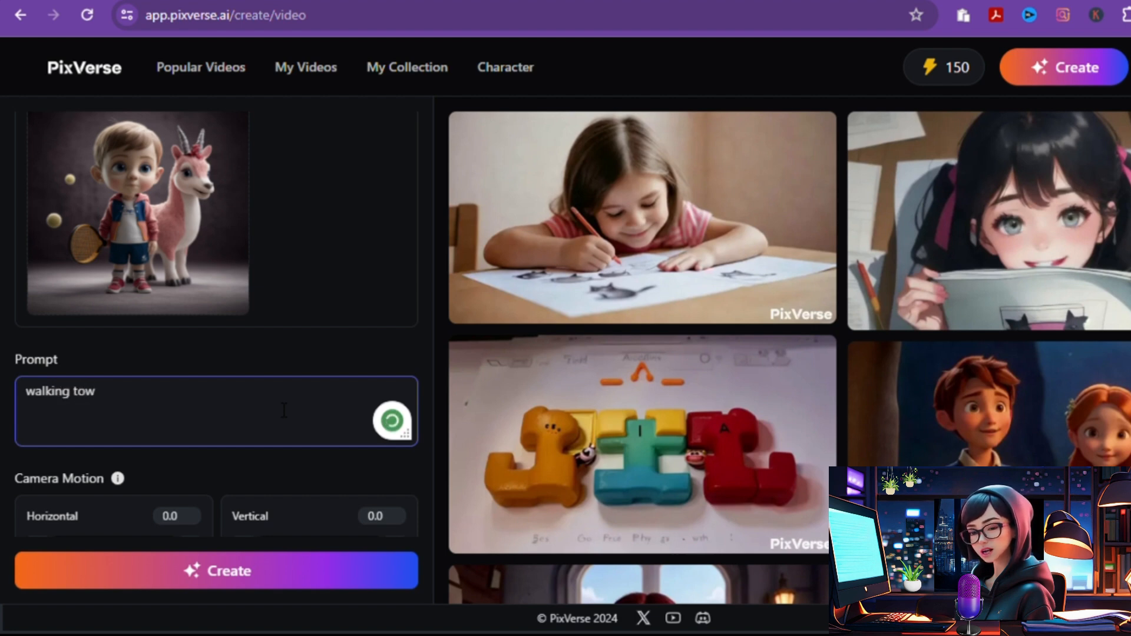
pyautogui.write('ar')
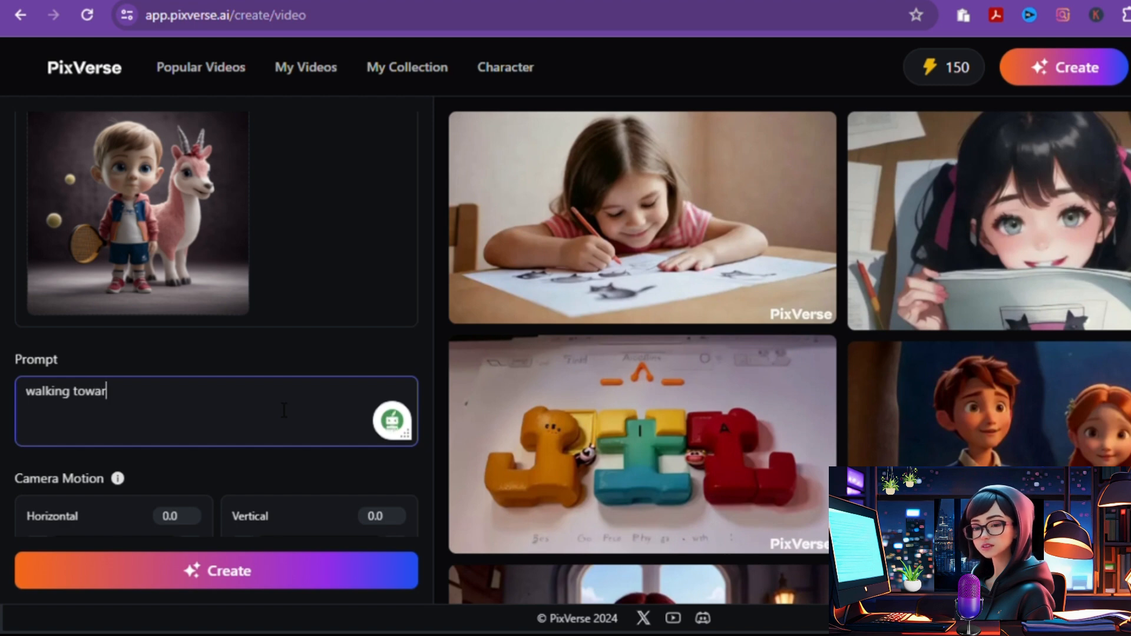
pyautogui.write('ds me')
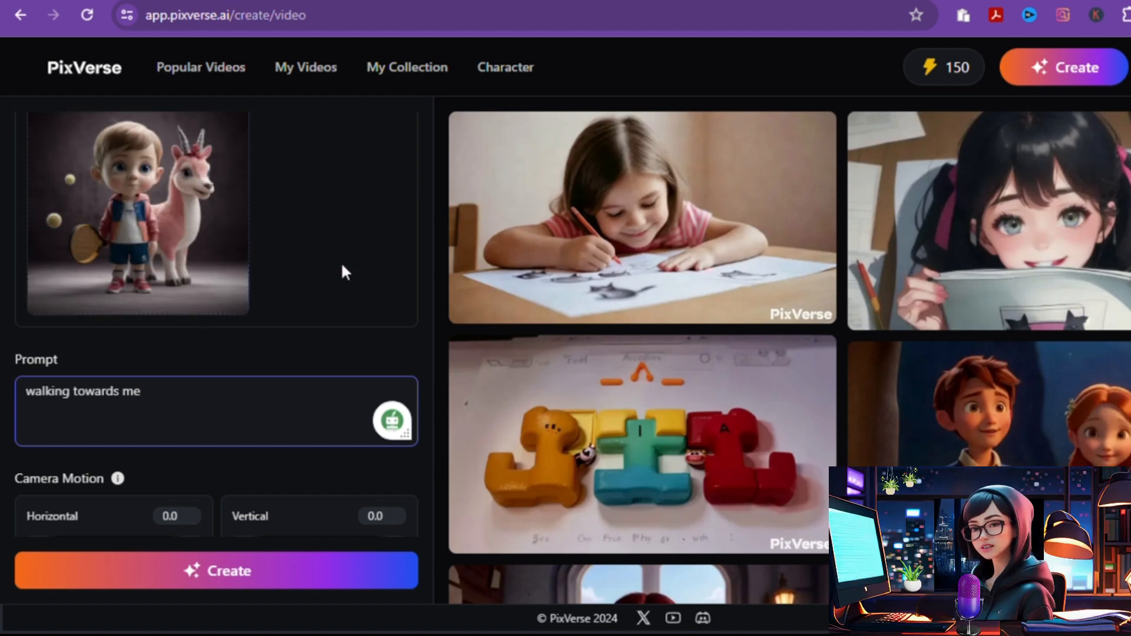
# Set the camera motion to zoom -0.2, roll -0.7 and vertical 1.0.
pyautogui.scroll(-3, 342, 266)
pyautogui.scroll(-2, 345, 271)
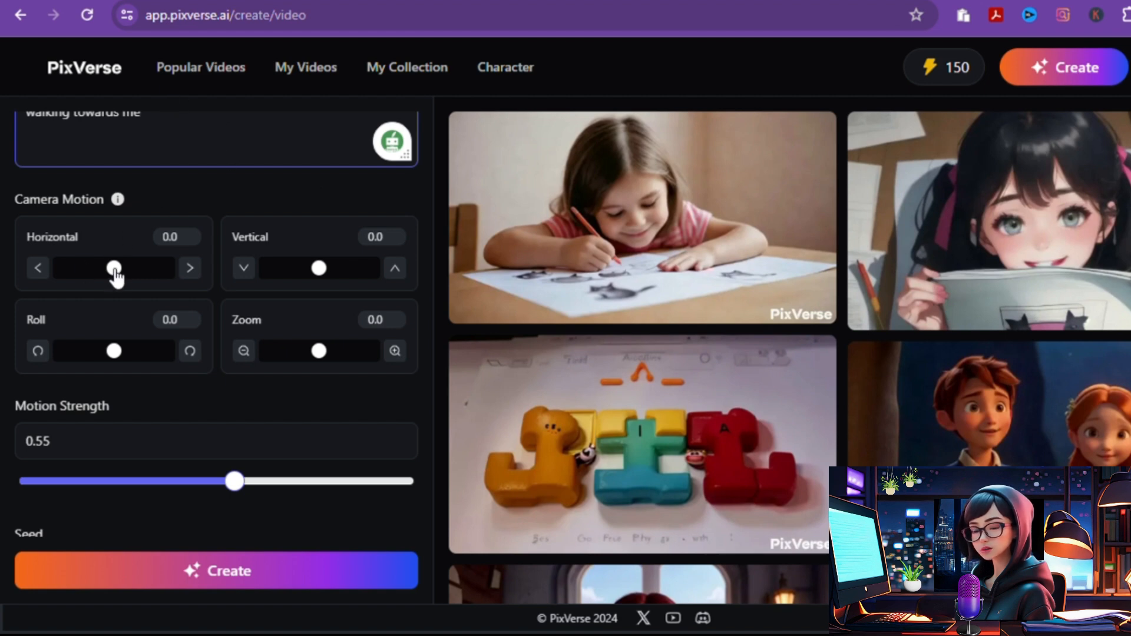
pyautogui.scroll(-2, 134, 235)
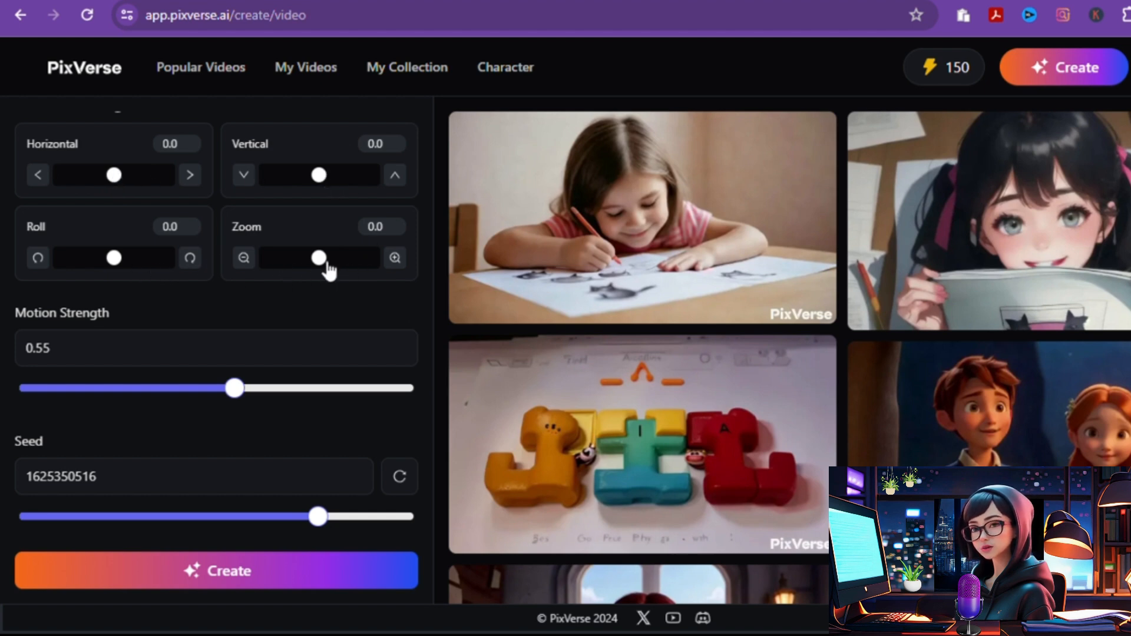
pyautogui.moveTo(326, 263); pyautogui.dragTo(326, 270)
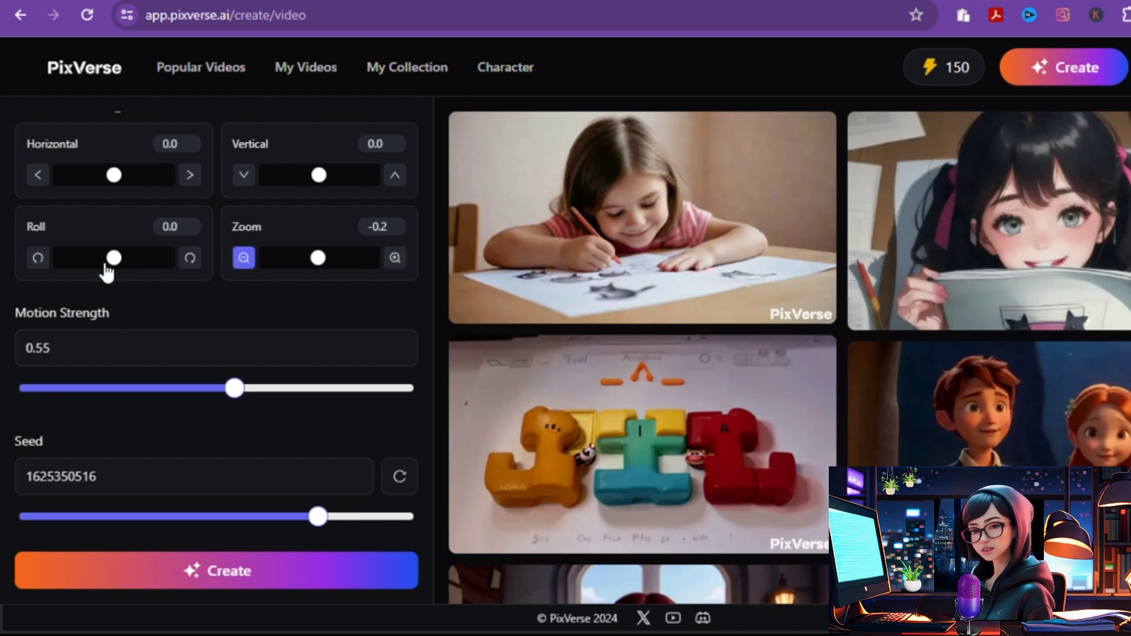
pyautogui.moveTo(125, 266); pyautogui.dragTo(121, 268)
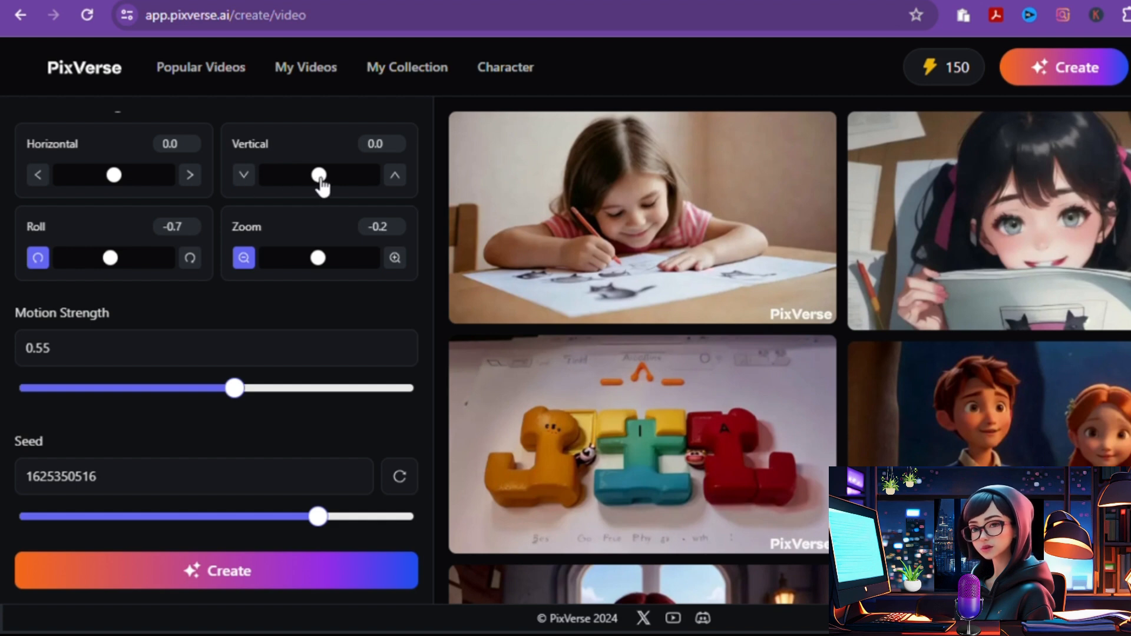
pyautogui.moveTo(322, 186); pyautogui.dragTo(327, 187)
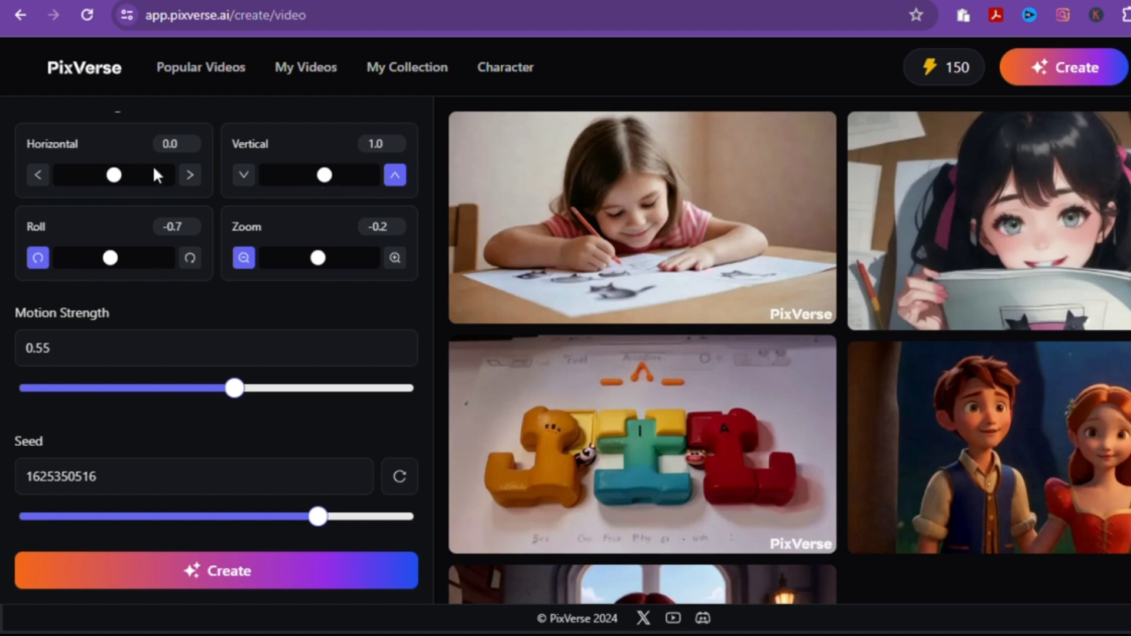
# Set the motion strength to 0.54 and generate the video from the image.
pyautogui.click(291, 353)
pyautogui.scroll(-1, 290, 352)
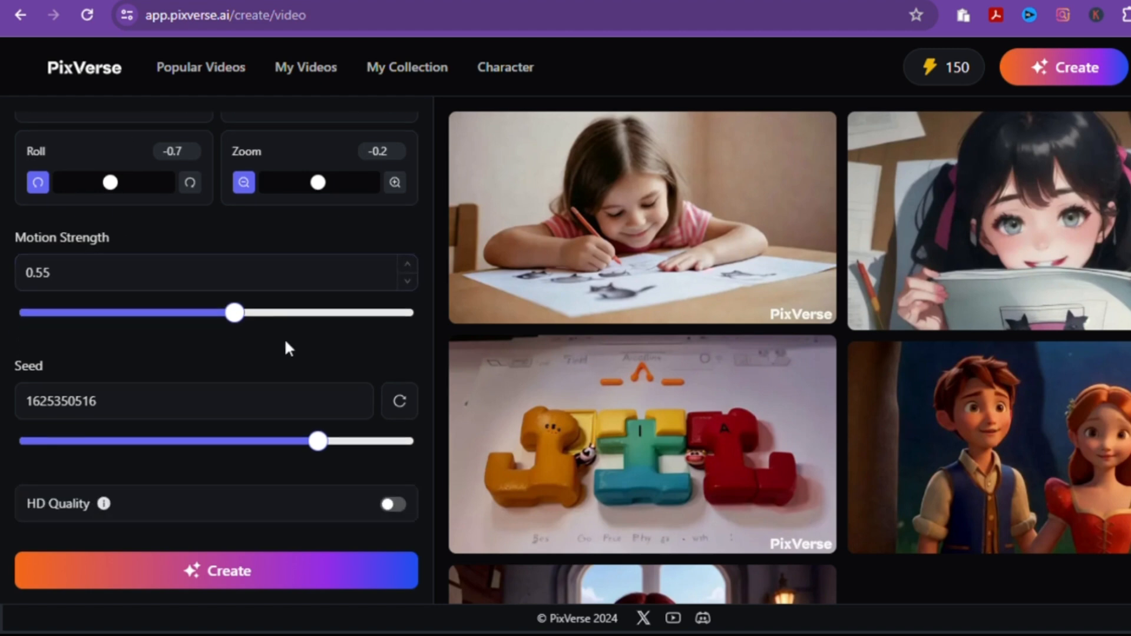
pyautogui.click(409, 281)
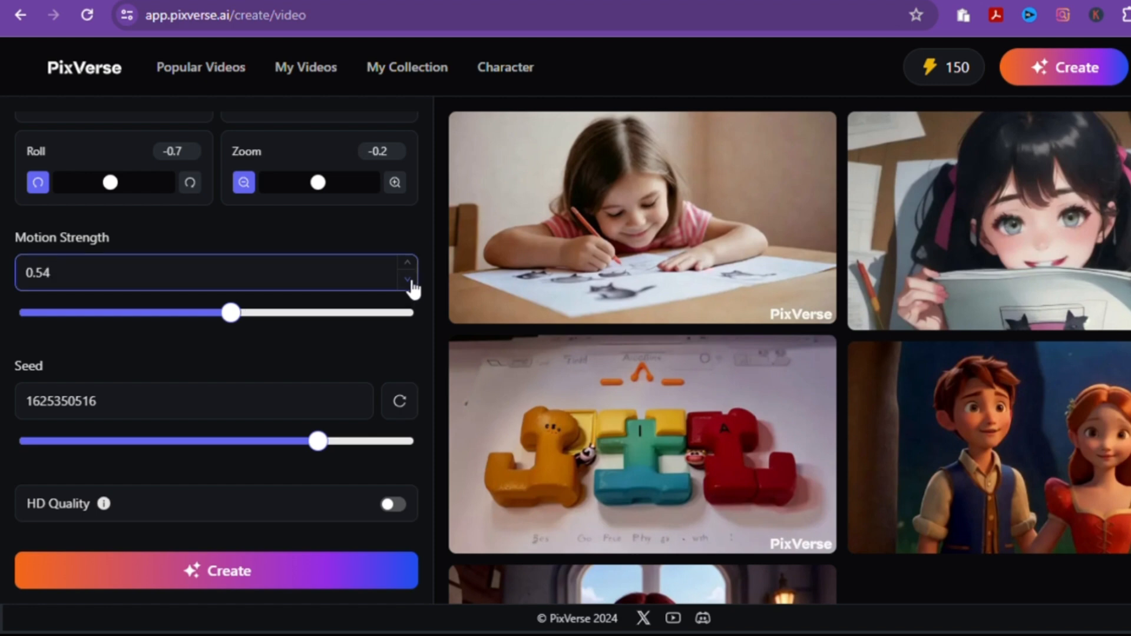
pyautogui.scroll(-3, 180, 249)
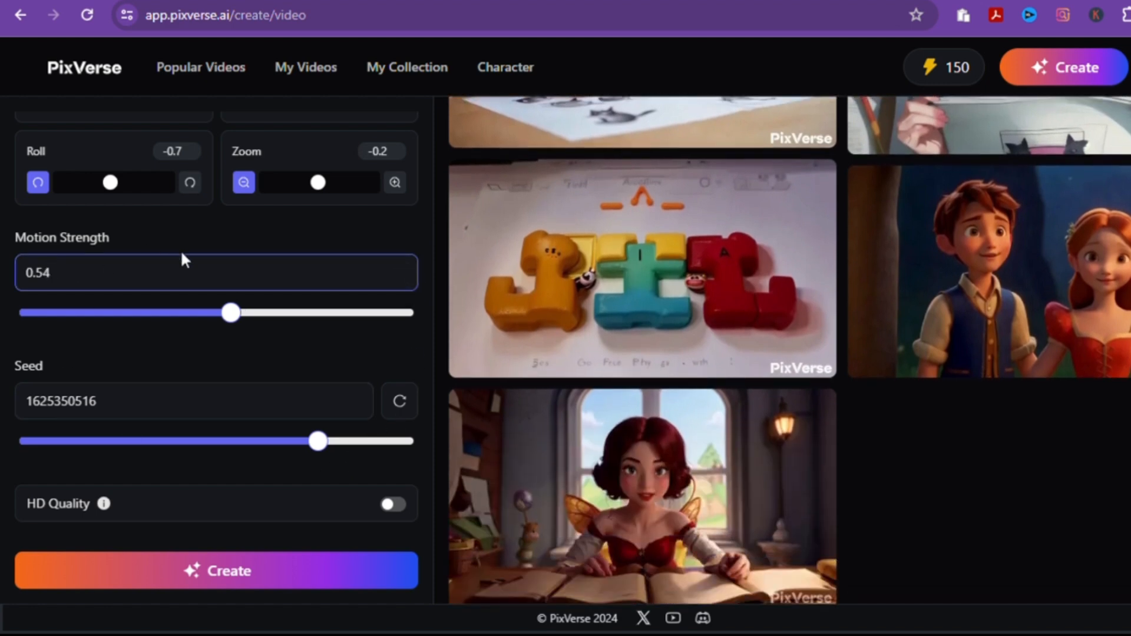
pyautogui.scroll(6, 180, 249)
pyautogui.scroll(3, 469, 272)
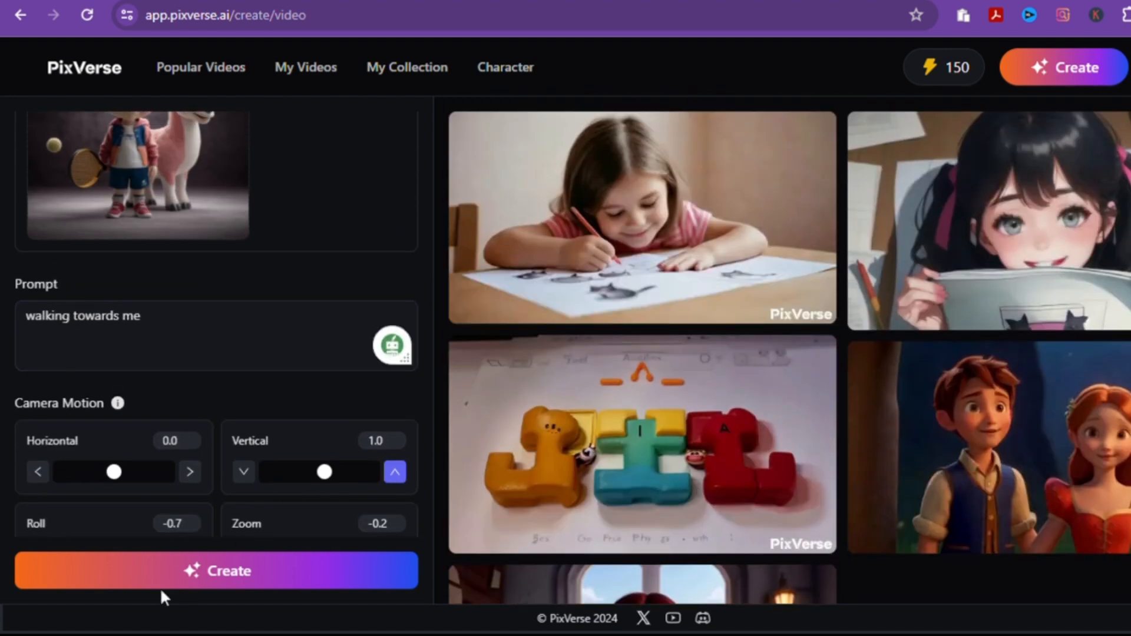
pyautogui.click(222, 571)
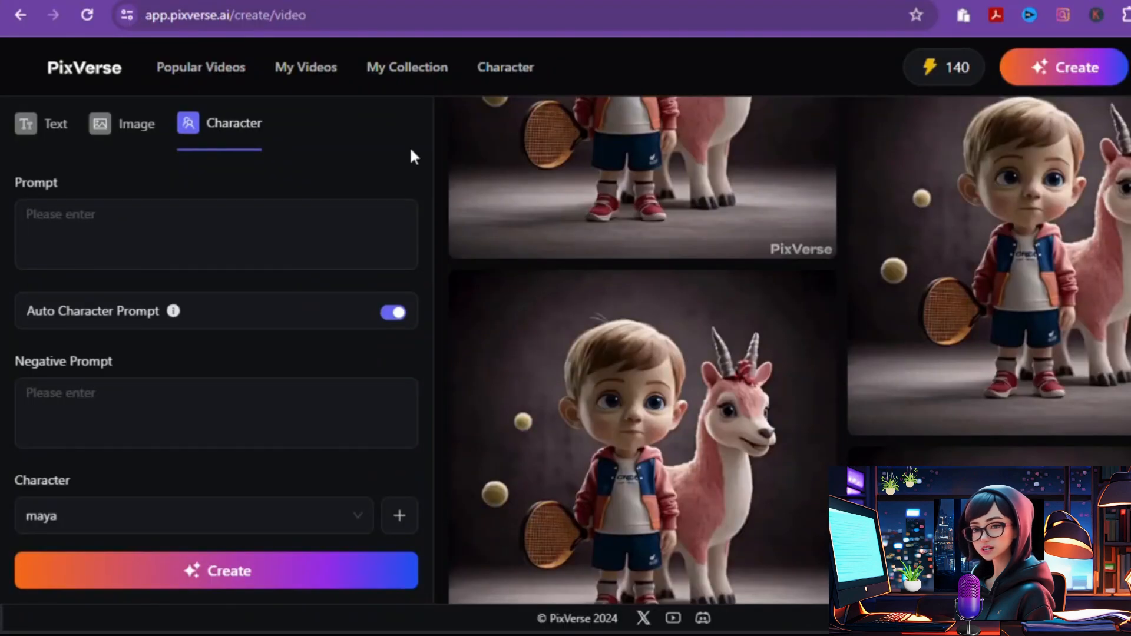
# Paste the character video prompt describing a girl with dark brown hair and green eyes in a black skirted dress.
pyautogui.scroll(-3, 338, 270)
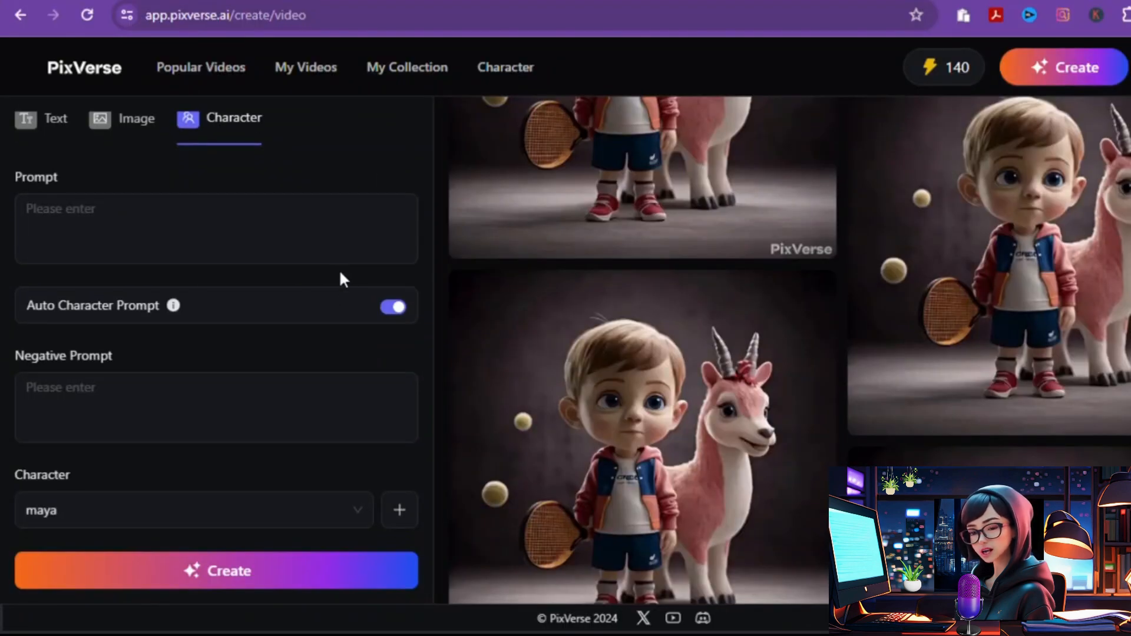
pyautogui.scroll(3, 340, 270)
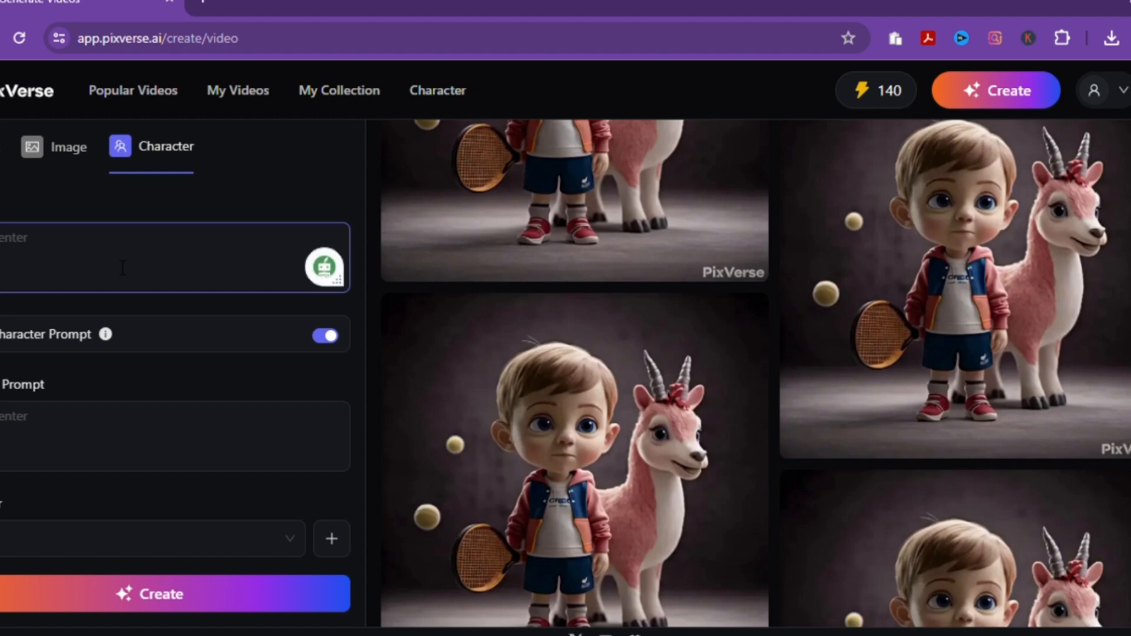
pyautogui.hotkey('ctrl', 'v')
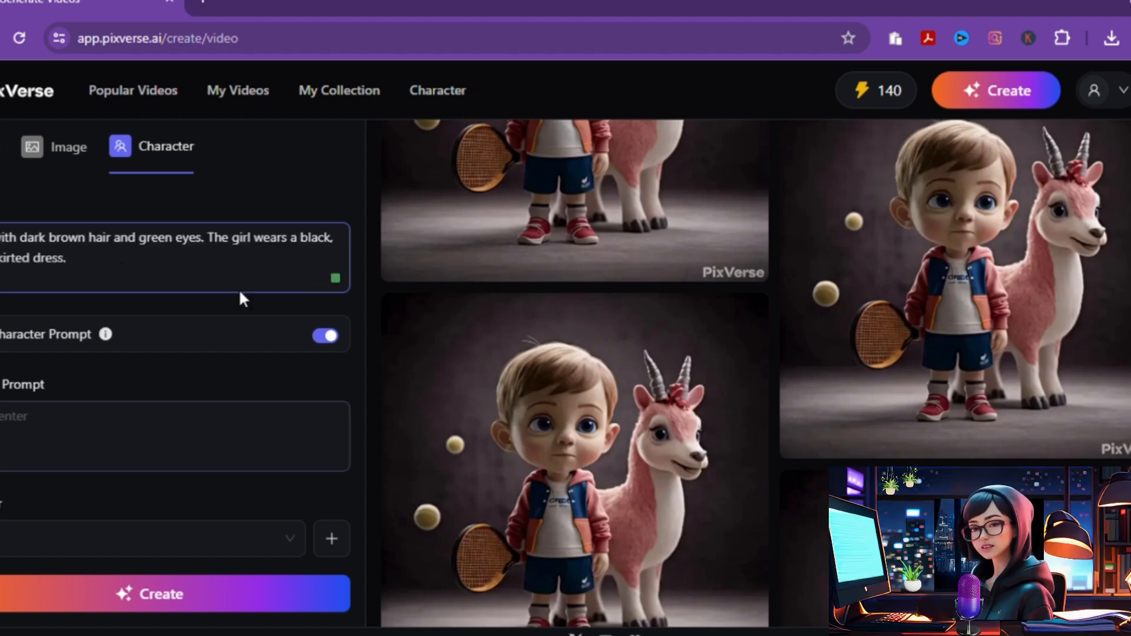
pyautogui.click(4, 419)
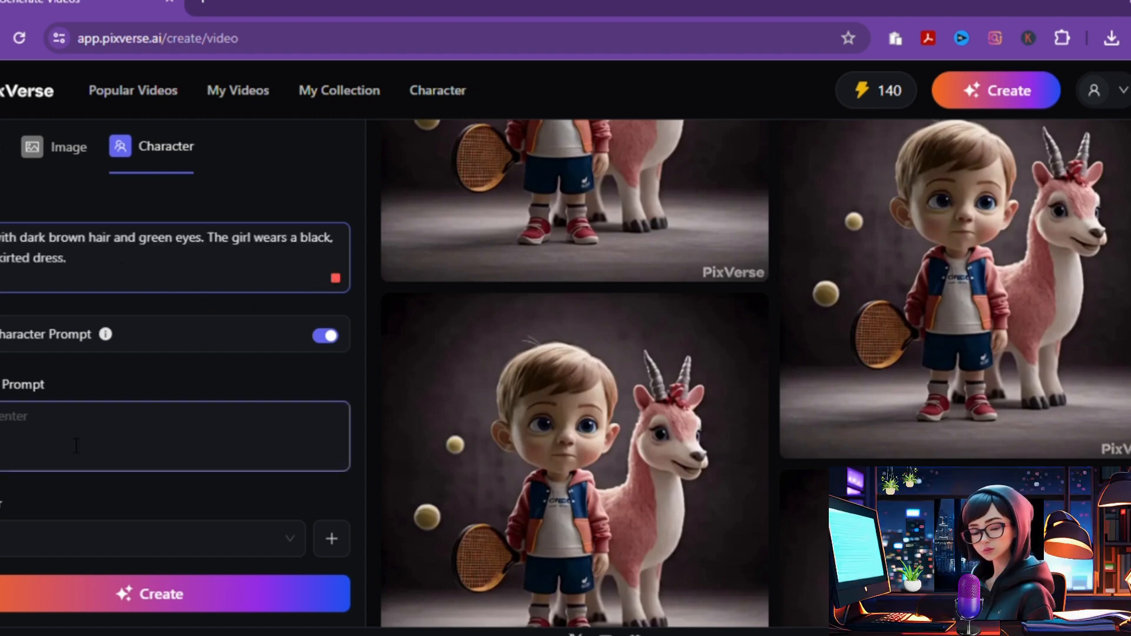
# Create a new character named "maya" from an uploaded picture of the dark-haired girl in the black and green dress.
pyautogui.scroll(-2, 74, 445)
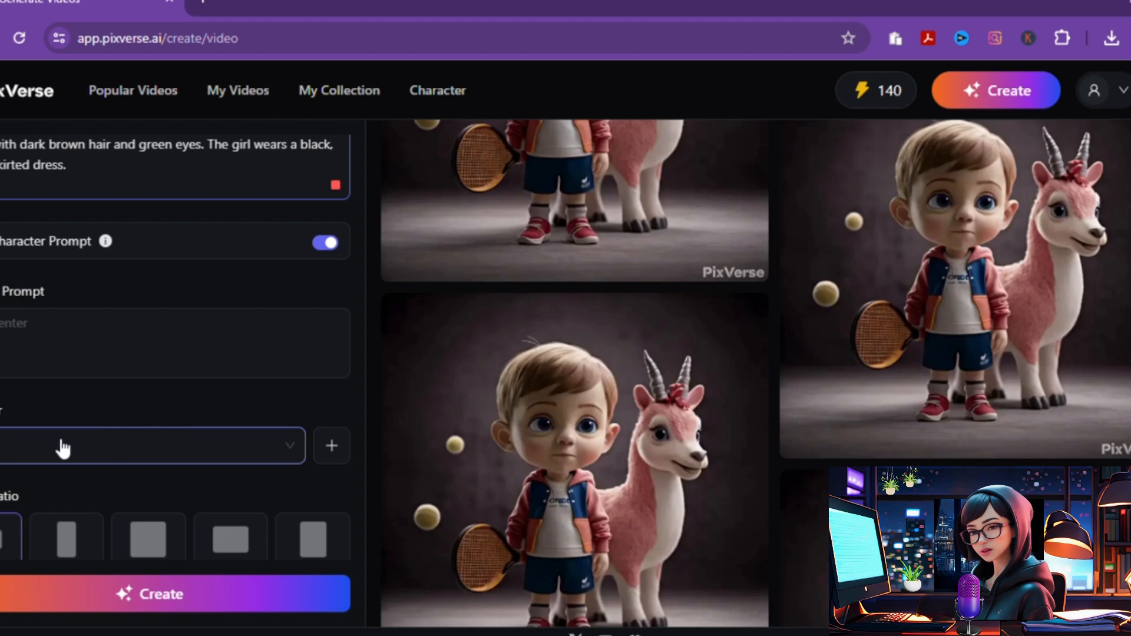
pyautogui.click(332, 449)
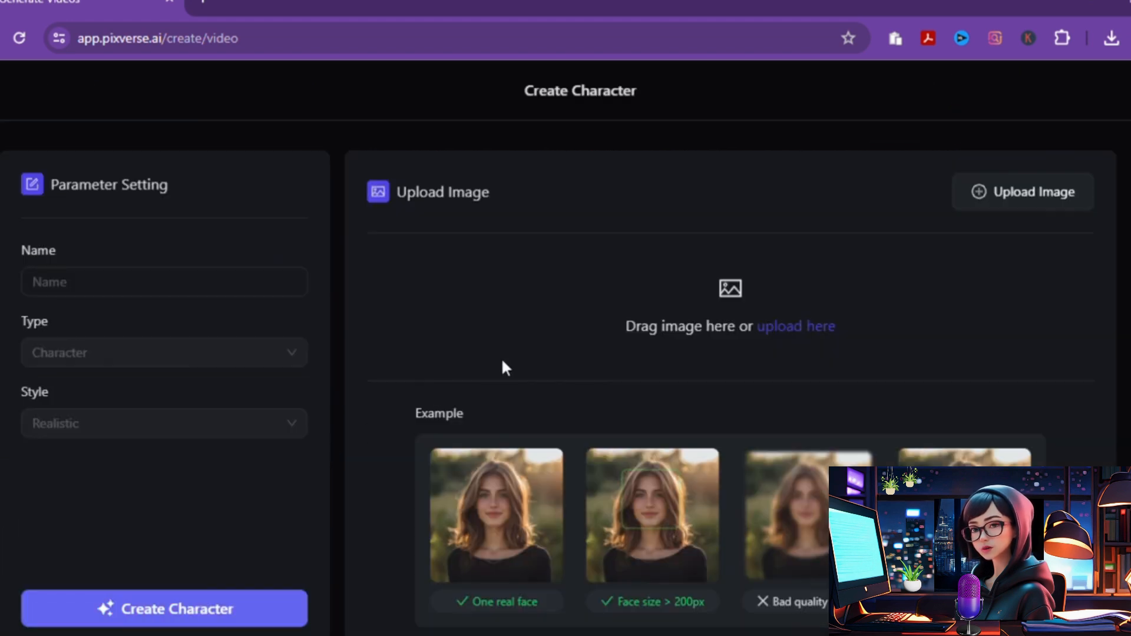
pyautogui.click(973, 199)
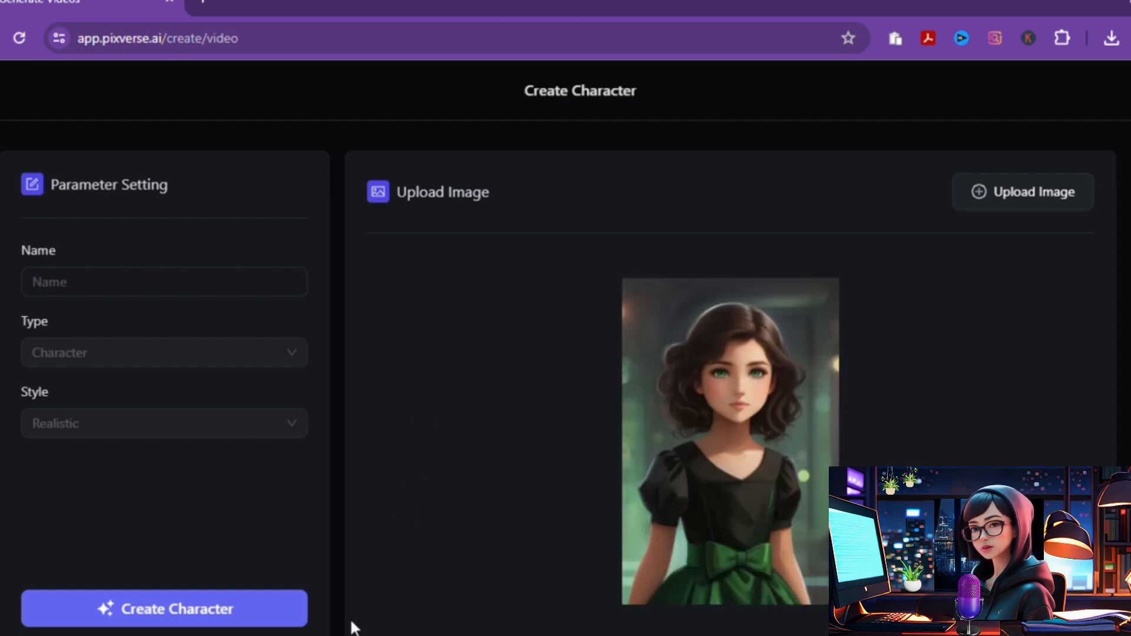
pyautogui.click(177, 287)
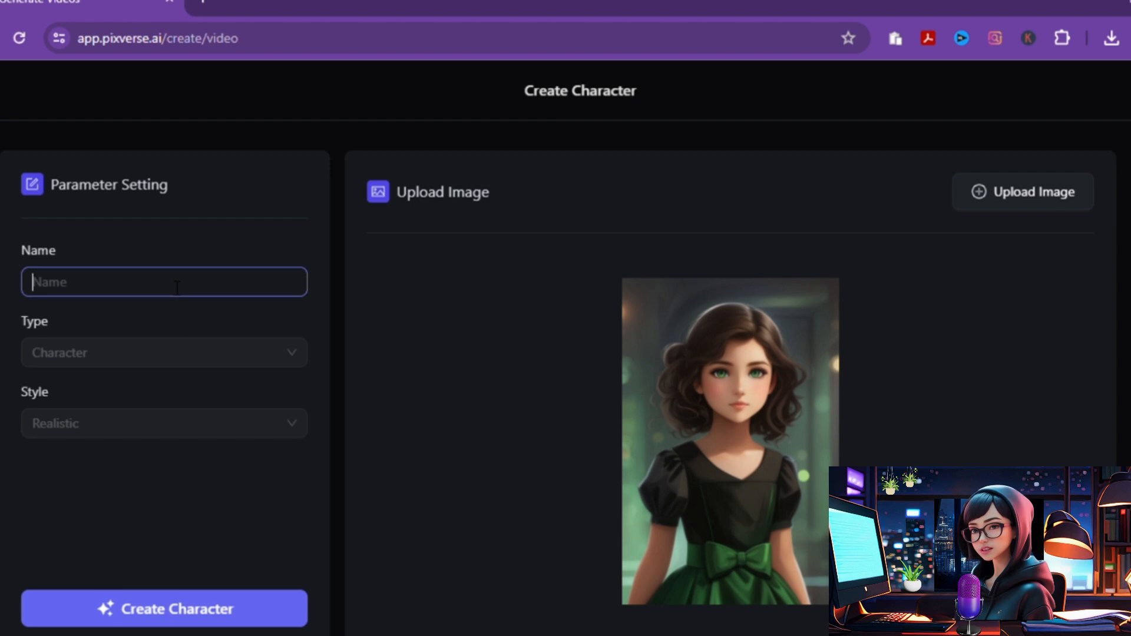
pyautogui.write('maya')
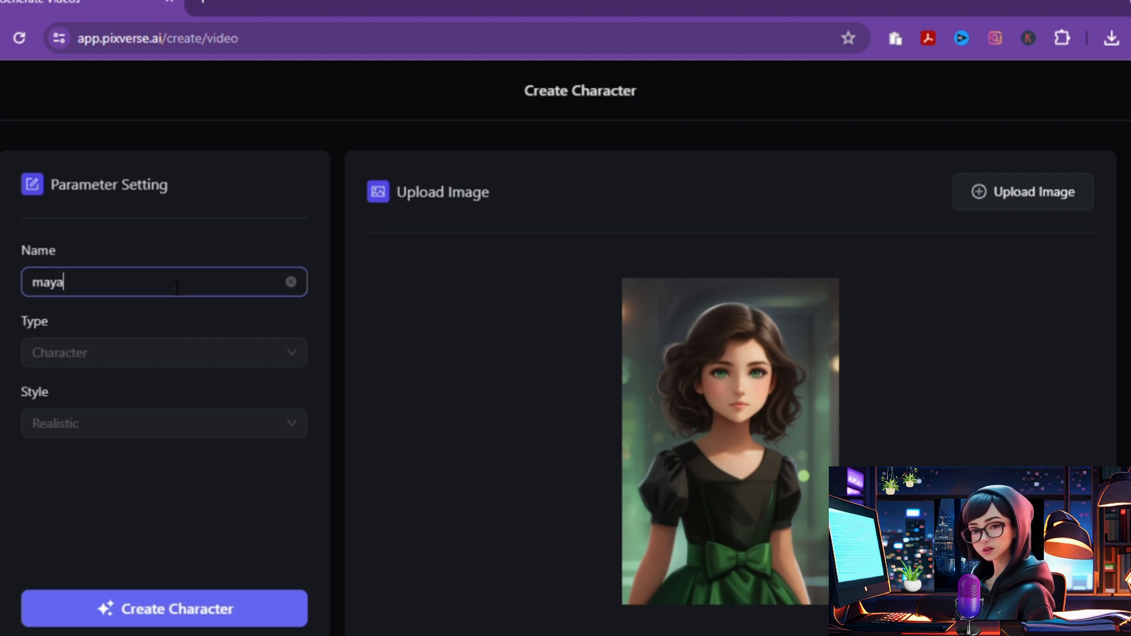
pyautogui.click(153, 613)
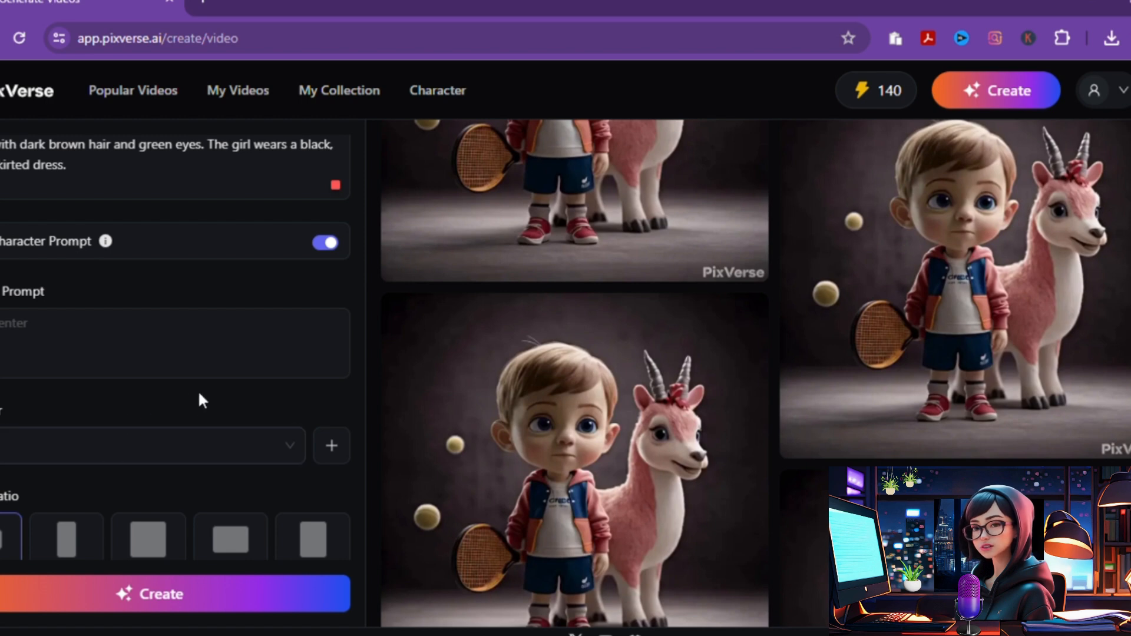
# Set the aspect ratio to 1:1 and generate the character video.
pyautogui.scroll(-2, 200, 395)
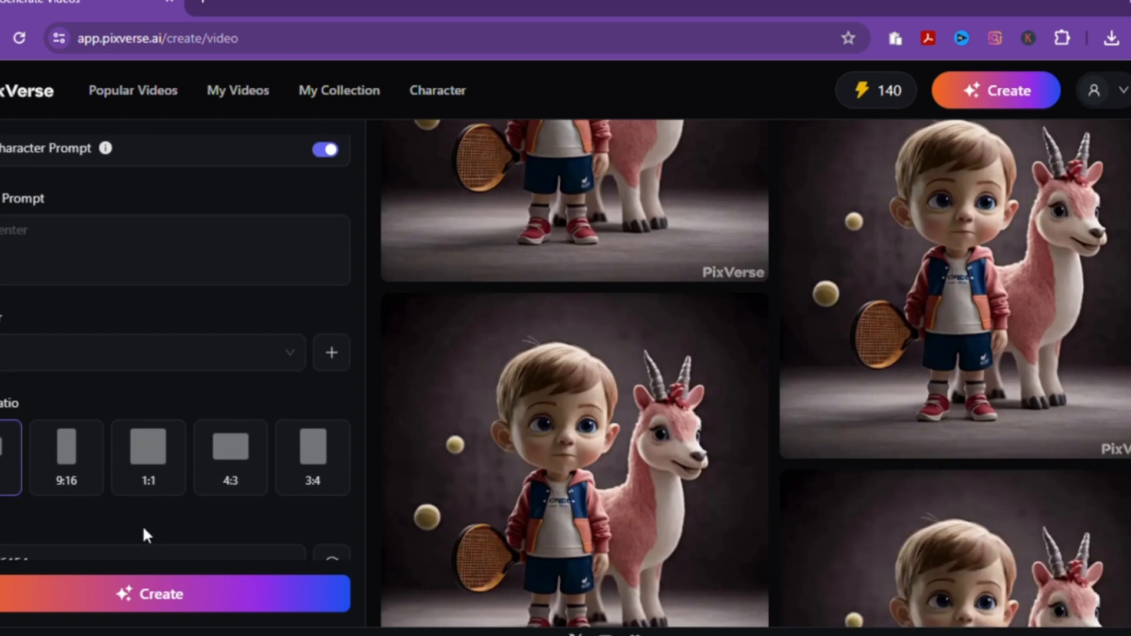
pyautogui.click(149, 456)
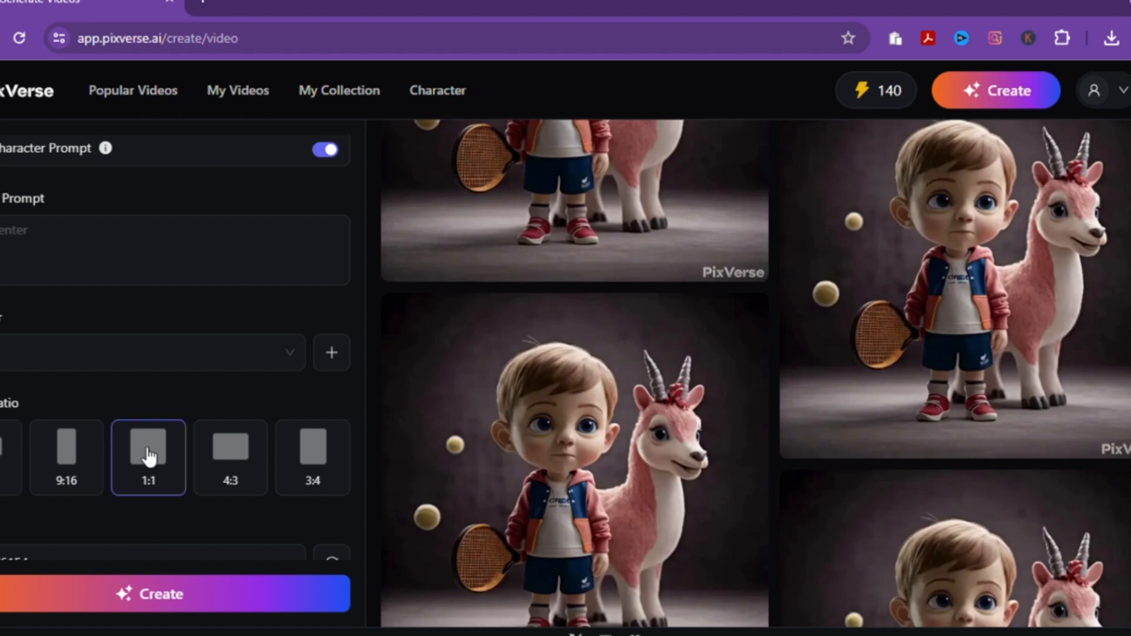
pyautogui.click(201, 596)
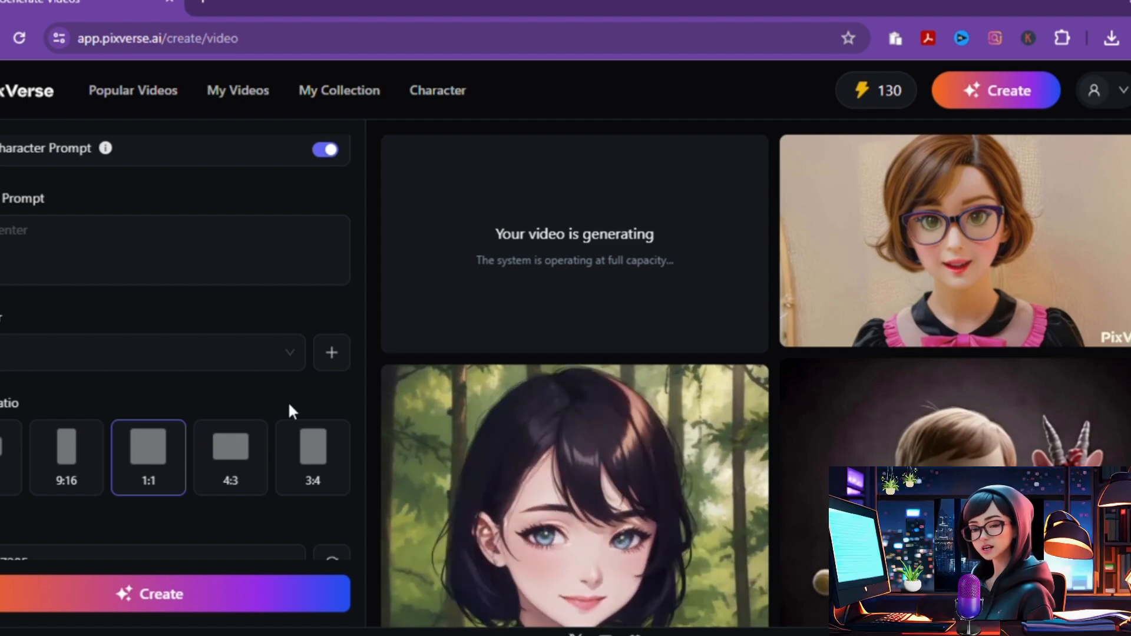
pyautogui.scroll(-1, 289, 406)
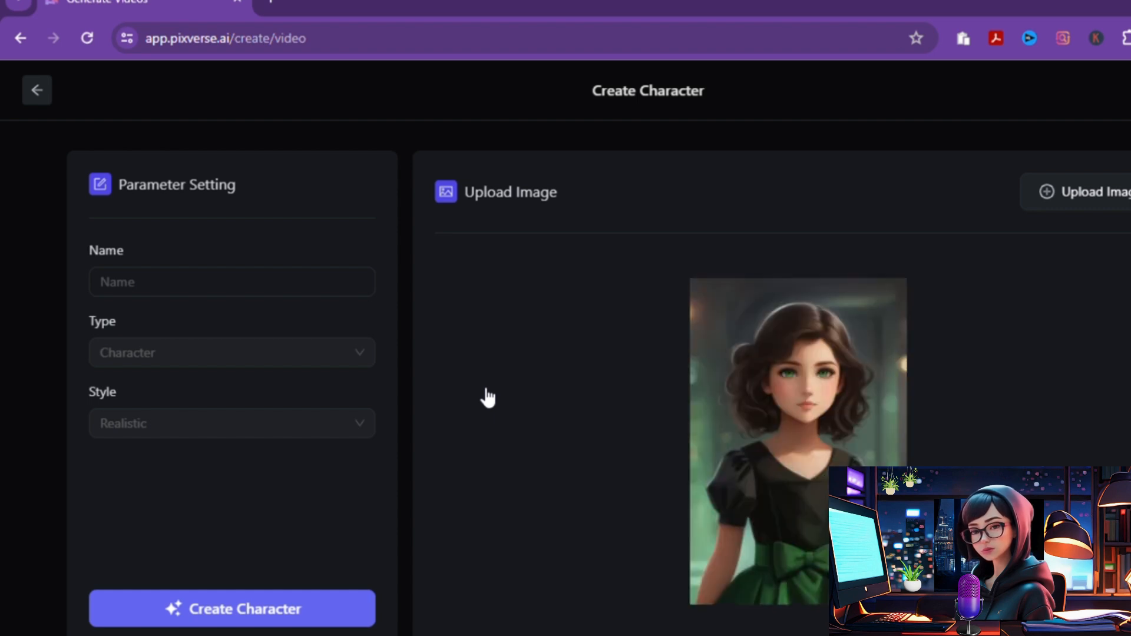
# Name the new character "maya" and create it from the uploaded picture of the girl in the black and green dress.
pyautogui.click(245, 285)
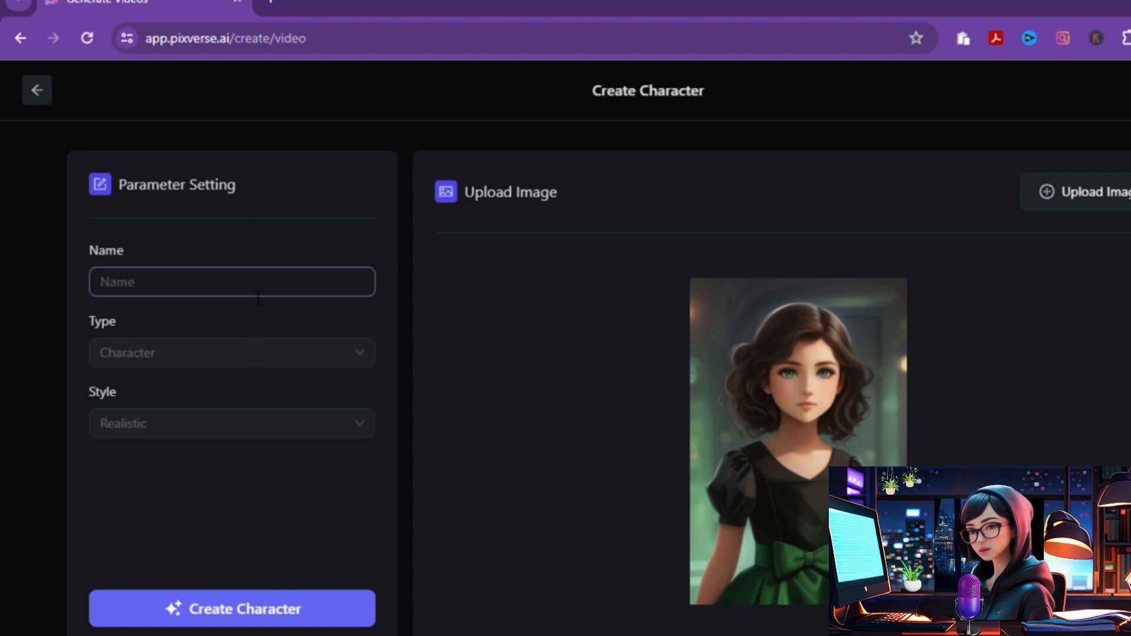
pyautogui.write('maya')
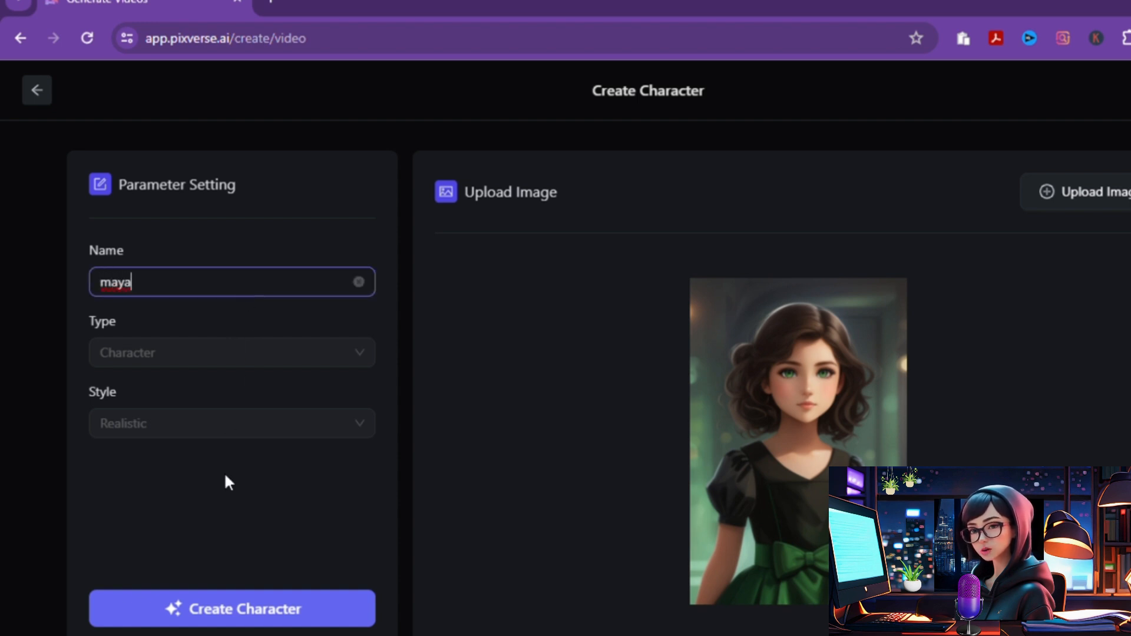
pyautogui.click(220, 610)
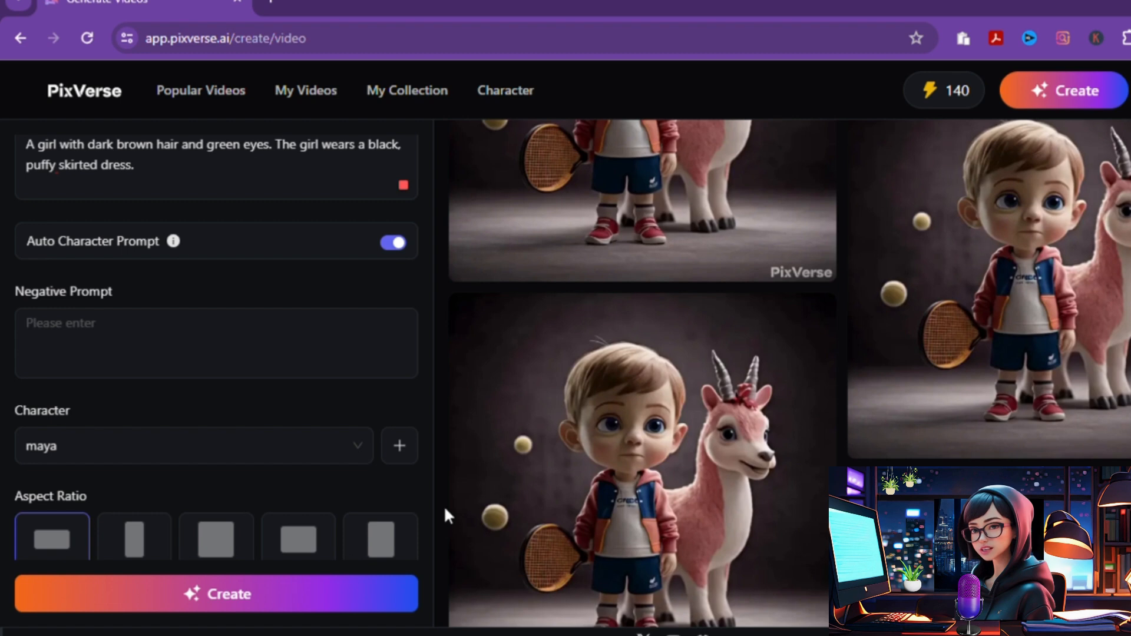
# Set the aspect ratio to 1:1 and generate the video with the maya character.
pyautogui.scroll(-2, 268, 396)
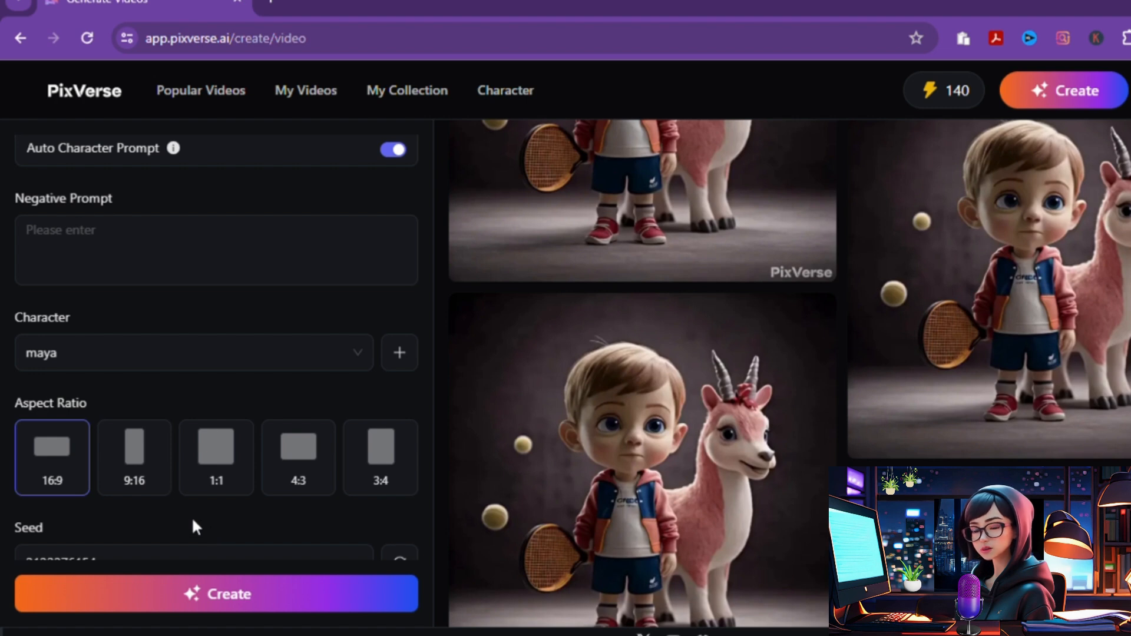
pyautogui.click(216, 457)
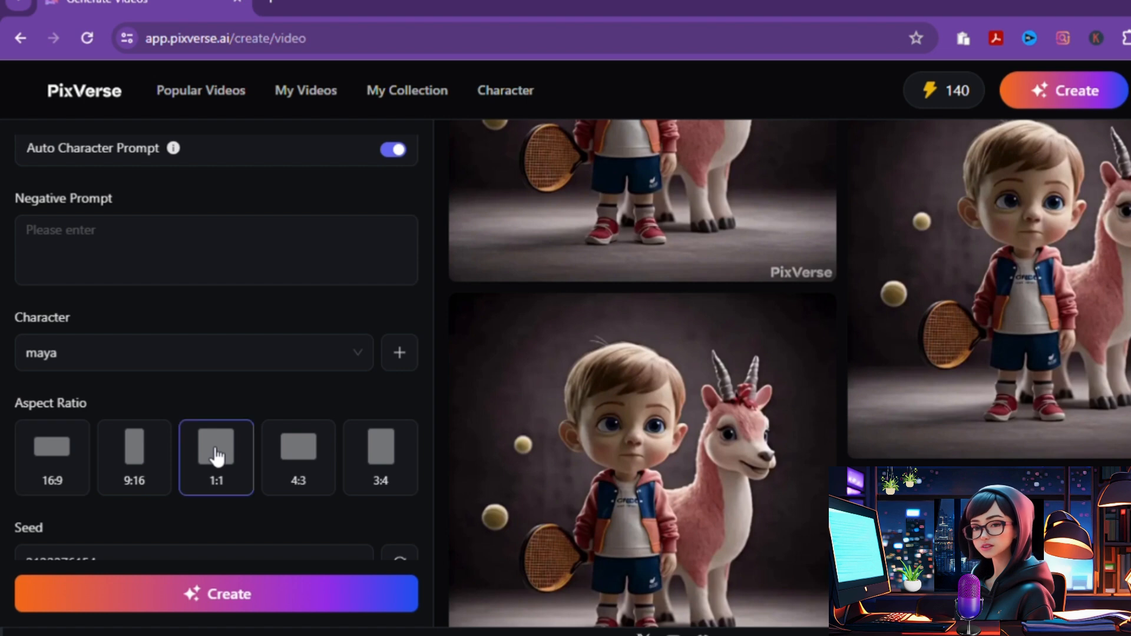
pyautogui.click(269, 597)
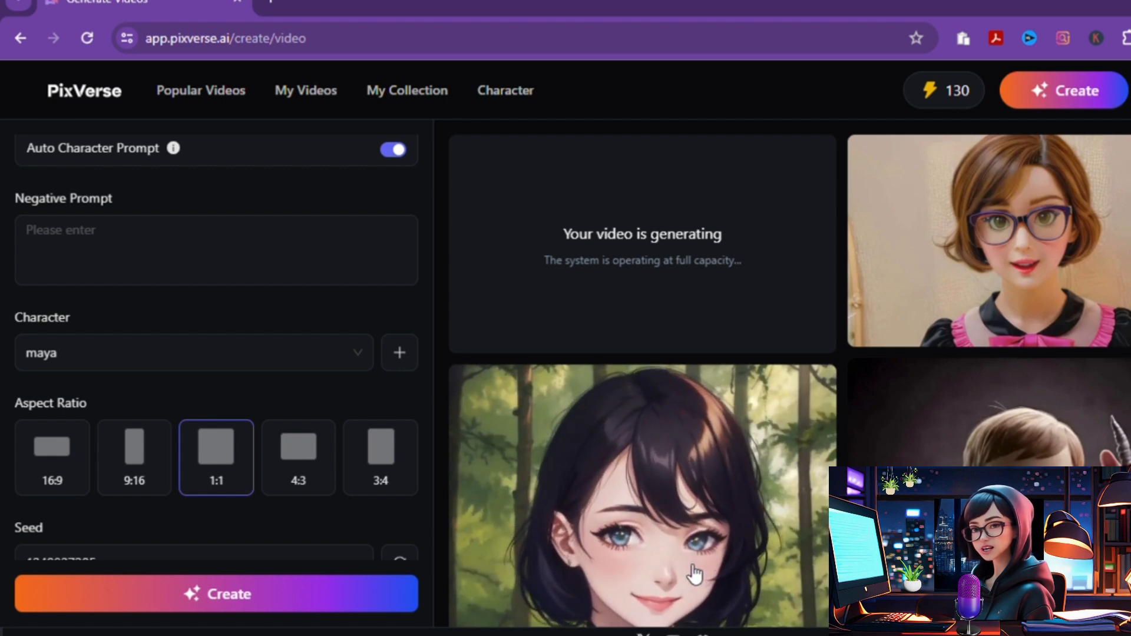
# Open the generated video of the girl in the dark green and black dress and check its playback.
pyautogui.scroll(-1, 363, 406)
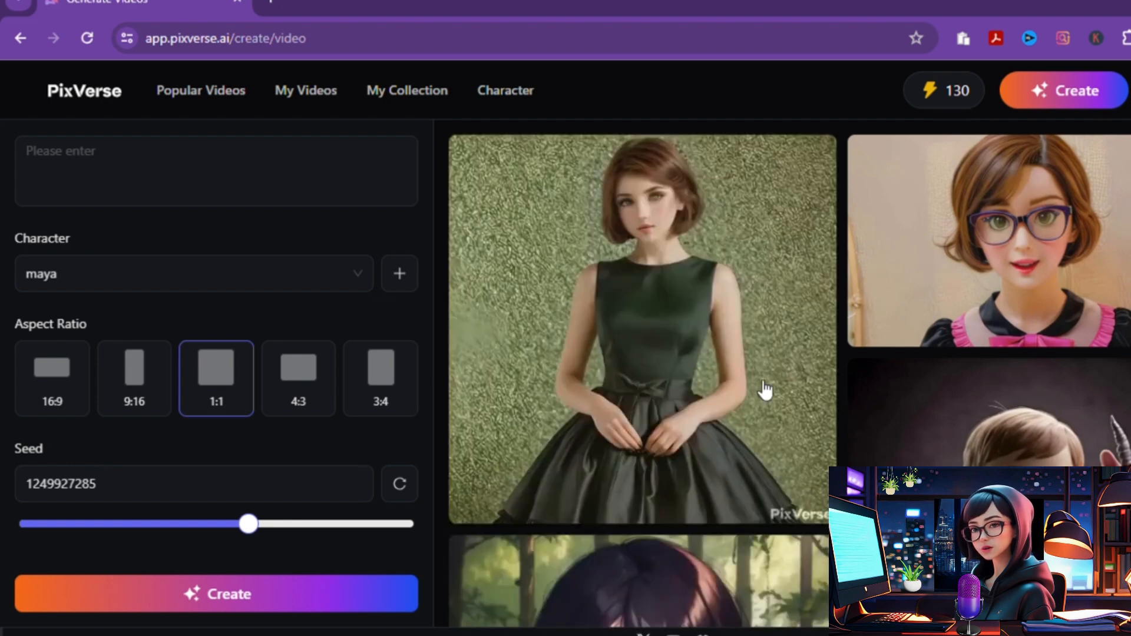
pyautogui.click(764, 390)
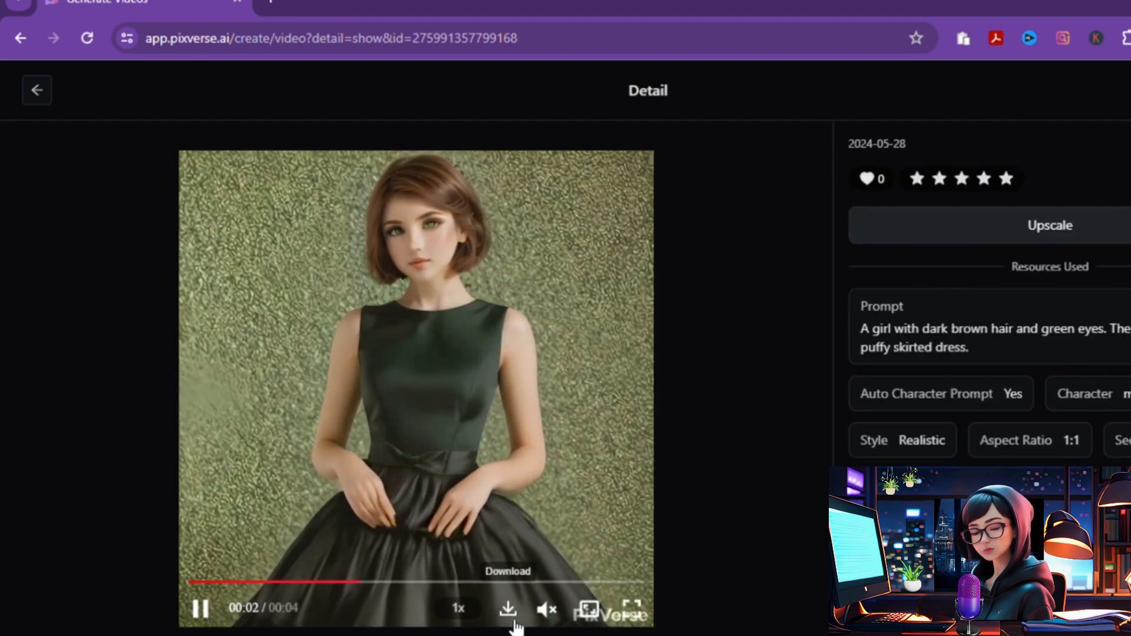
pyautogui.click(556, 389)
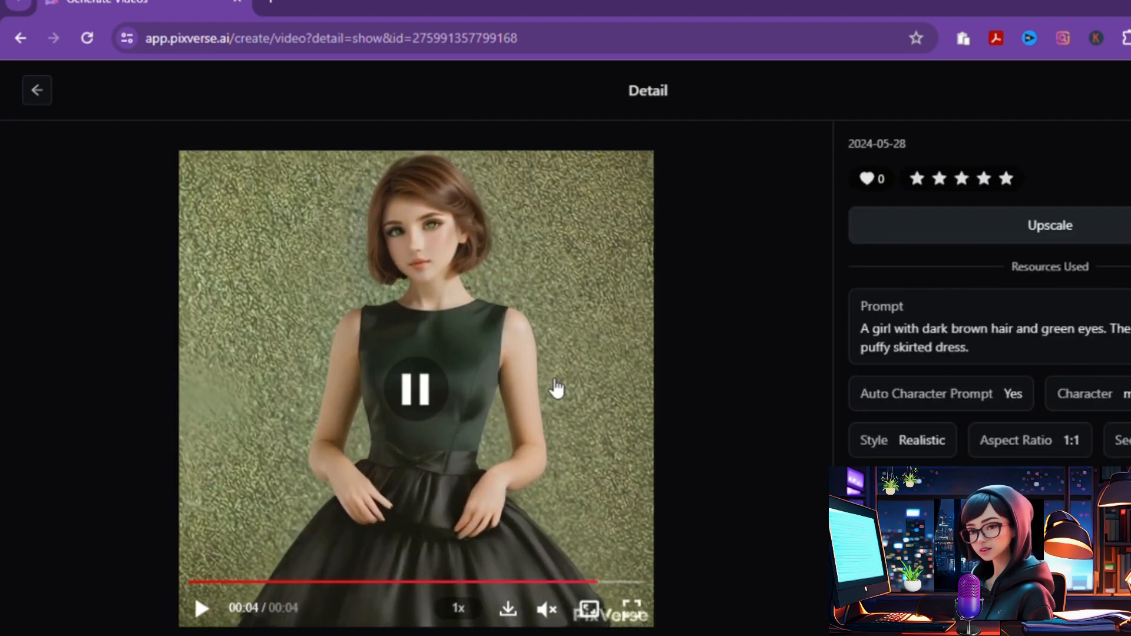
pyautogui.click(555, 387)
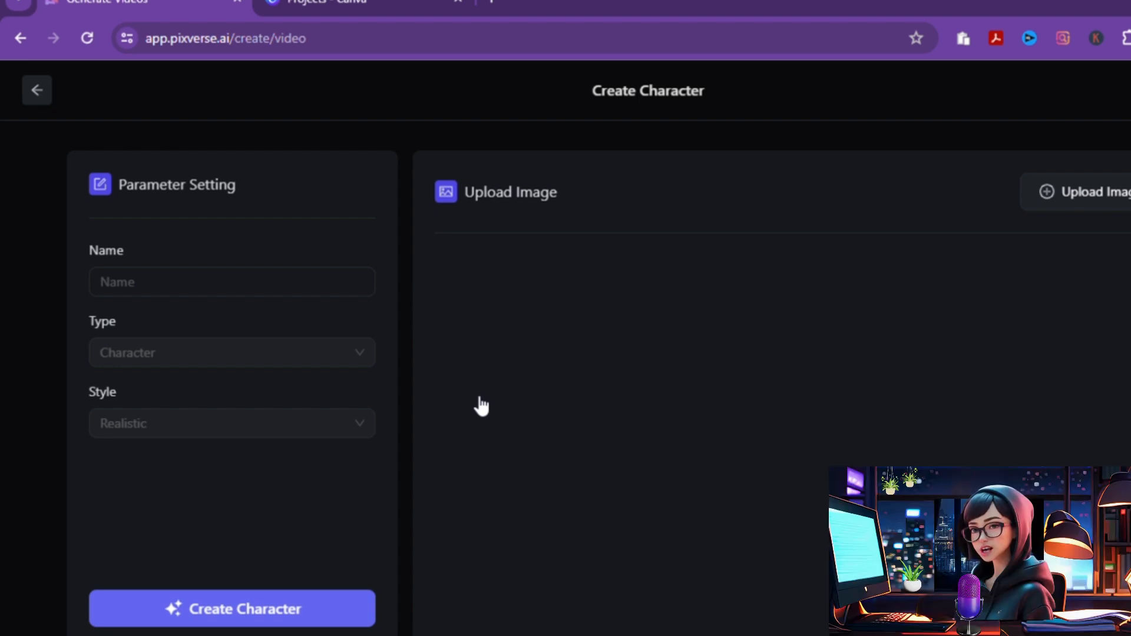
# Create a character named "ari" from the anime picture of the girl stretching in bed.
pyautogui.click(239, 292)
pyautogui.write('a')
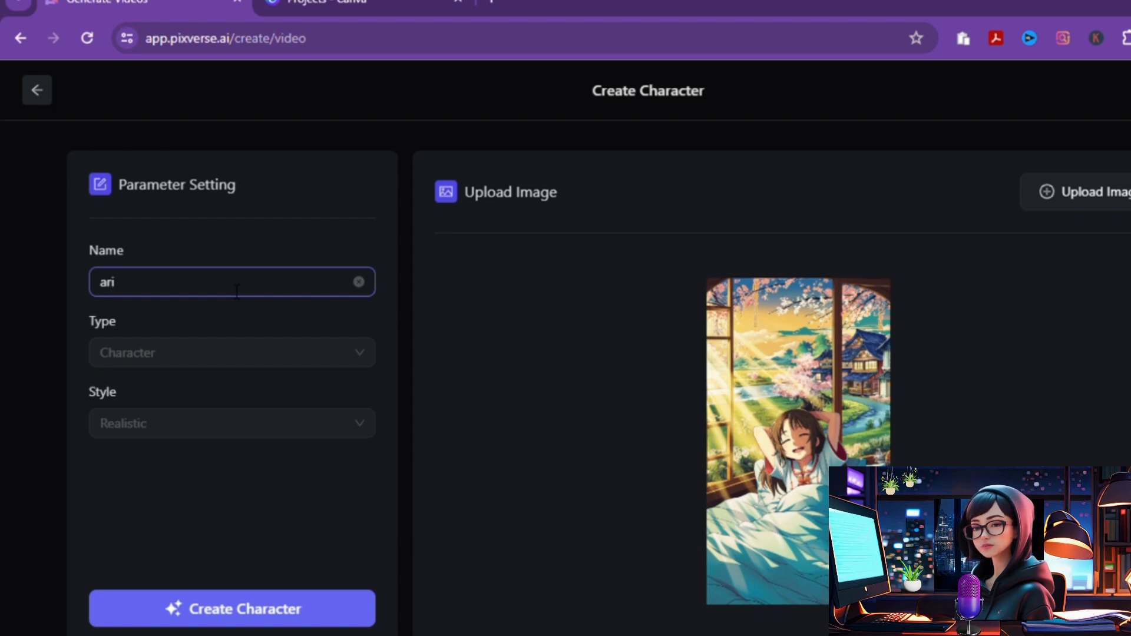
pyautogui.write('ri')
pyautogui.click(245, 607)
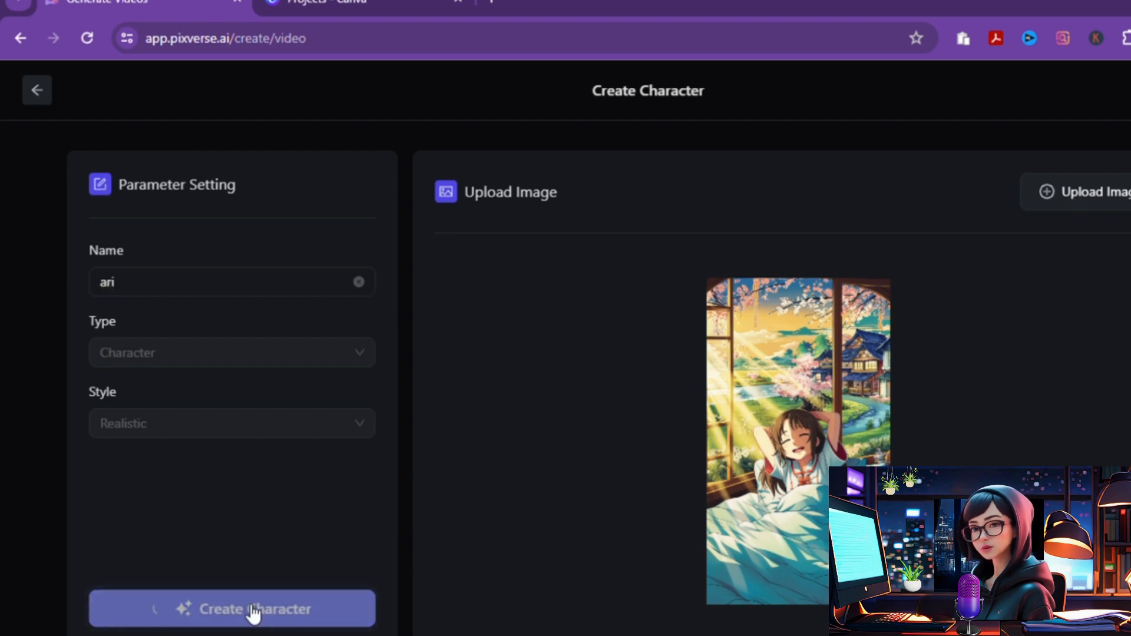
# Enter the character prompt "A girl with dark brown hair and green eyes. The girl wears a black, puffy skirted dress.".
pyautogui.scroll(2, 298, 465)
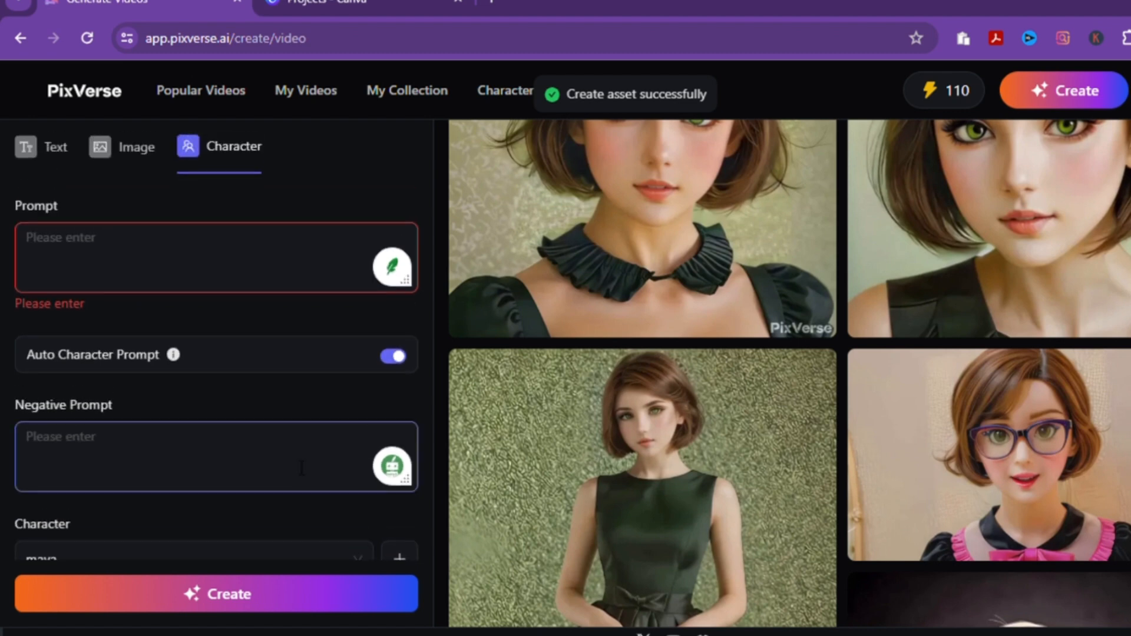
pyautogui.click(215, 272)
pyautogui.write('A girl with dark brown hair and green eyes. The girl wears a black, puffy skirted dress.')
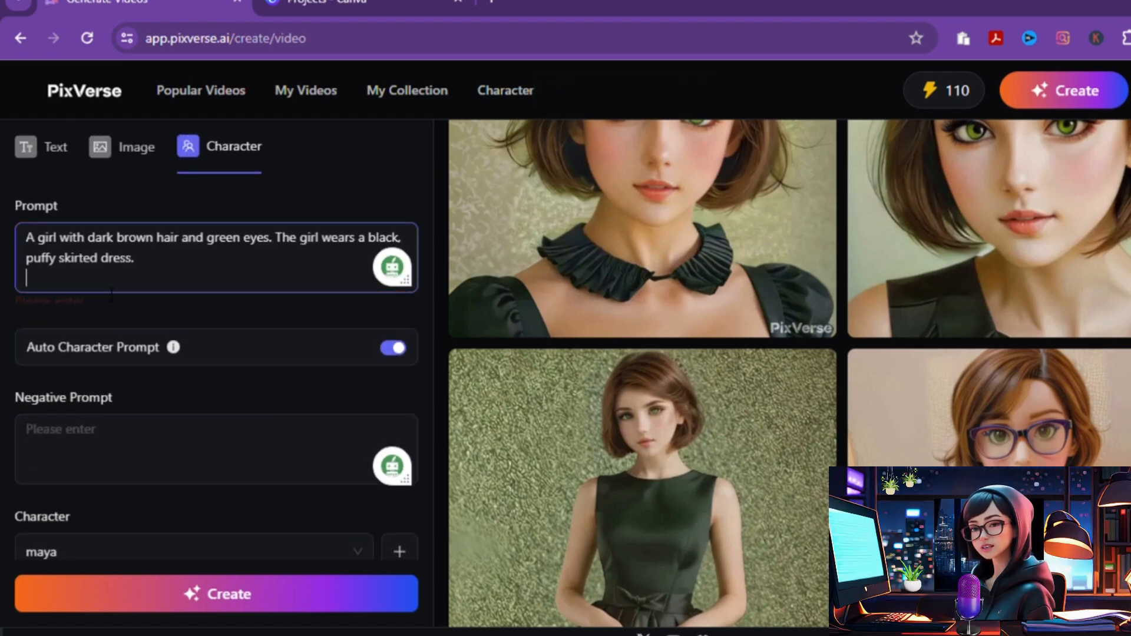
# Change the character video's aspect ratio to 16:9.
pyautogui.scroll(-4, 215, 271)
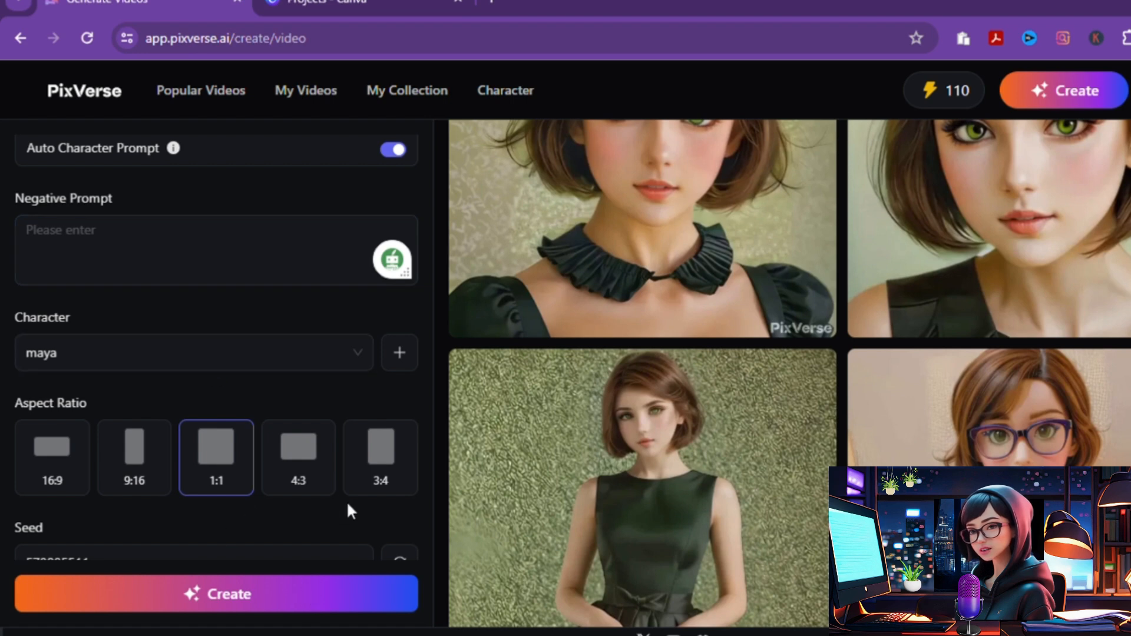
pyautogui.scroll(-2, 351, 510)
pyautogui.click(59, 378)
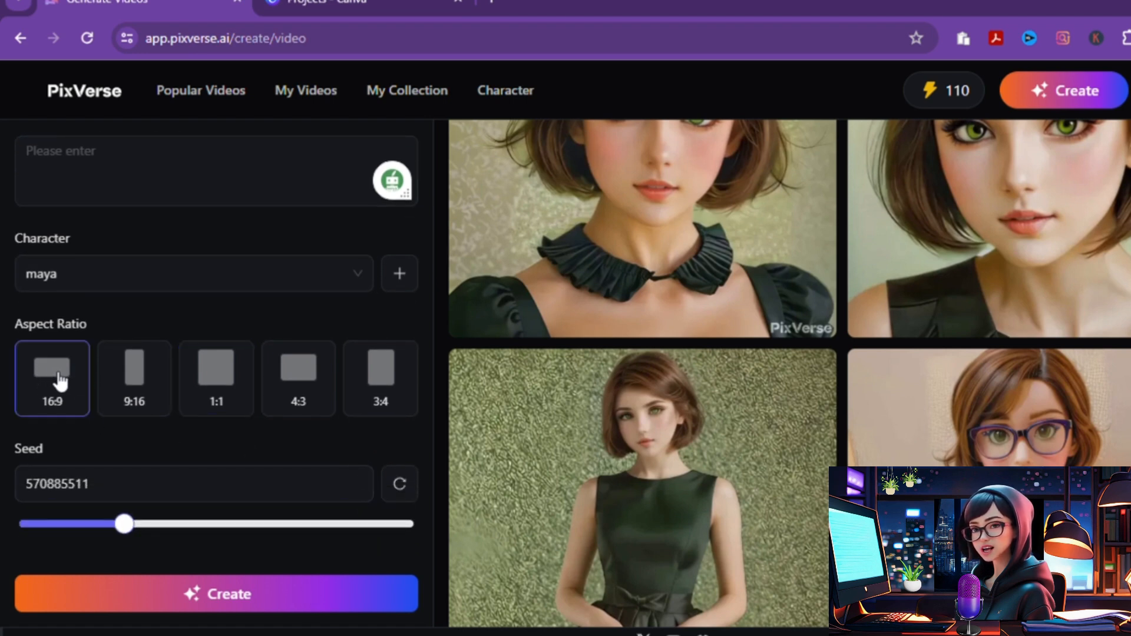
pyautogui.scroll(6, 323, 480)
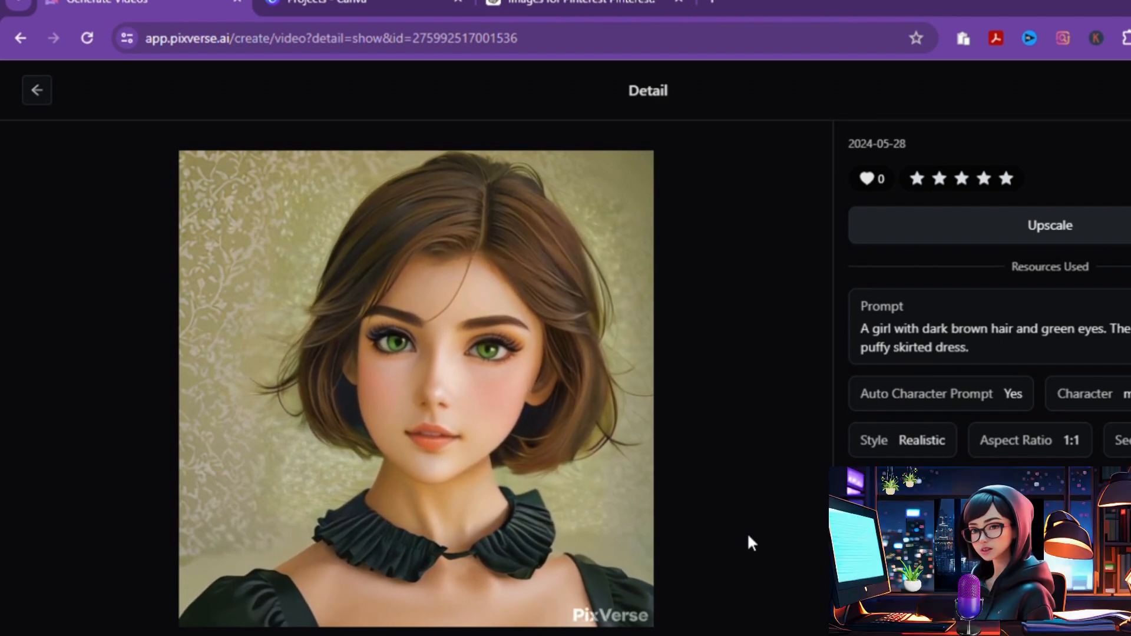
# Upscale the generated close-up video of the green-eyed girl with the black ruffled collar.
pyautogui.moveTo(597, 454)
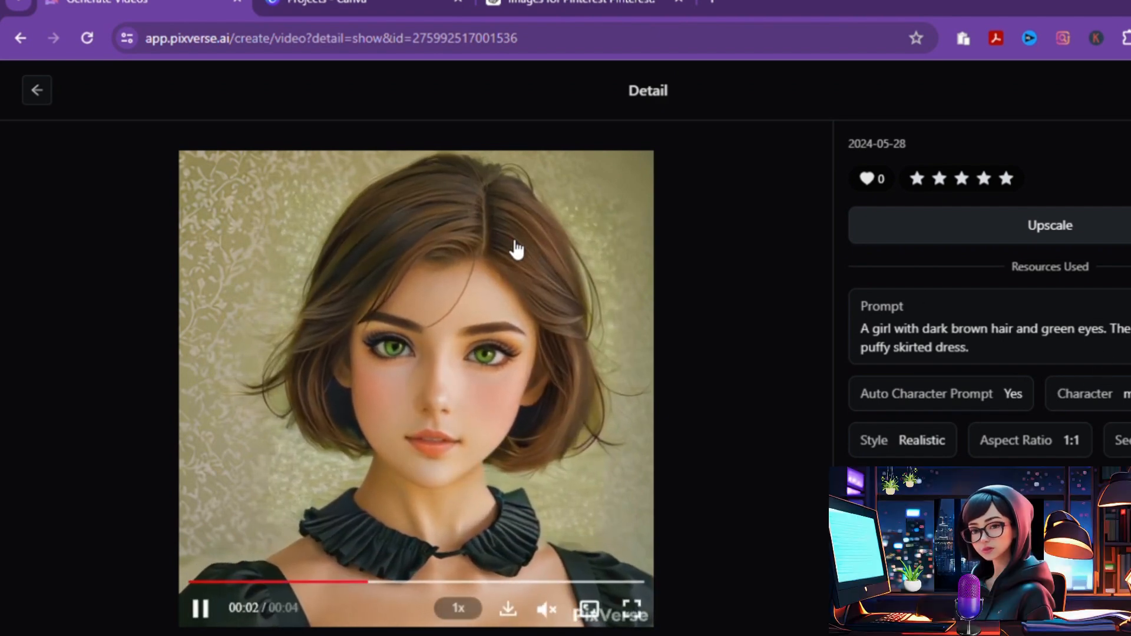
pyautogui.click(1025, 227)
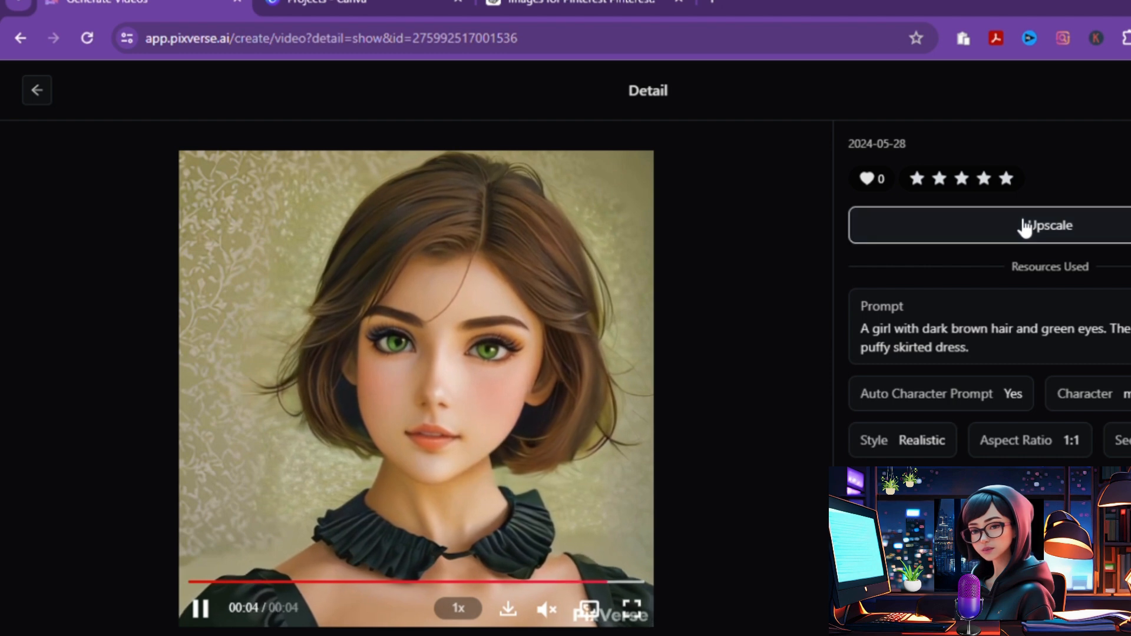